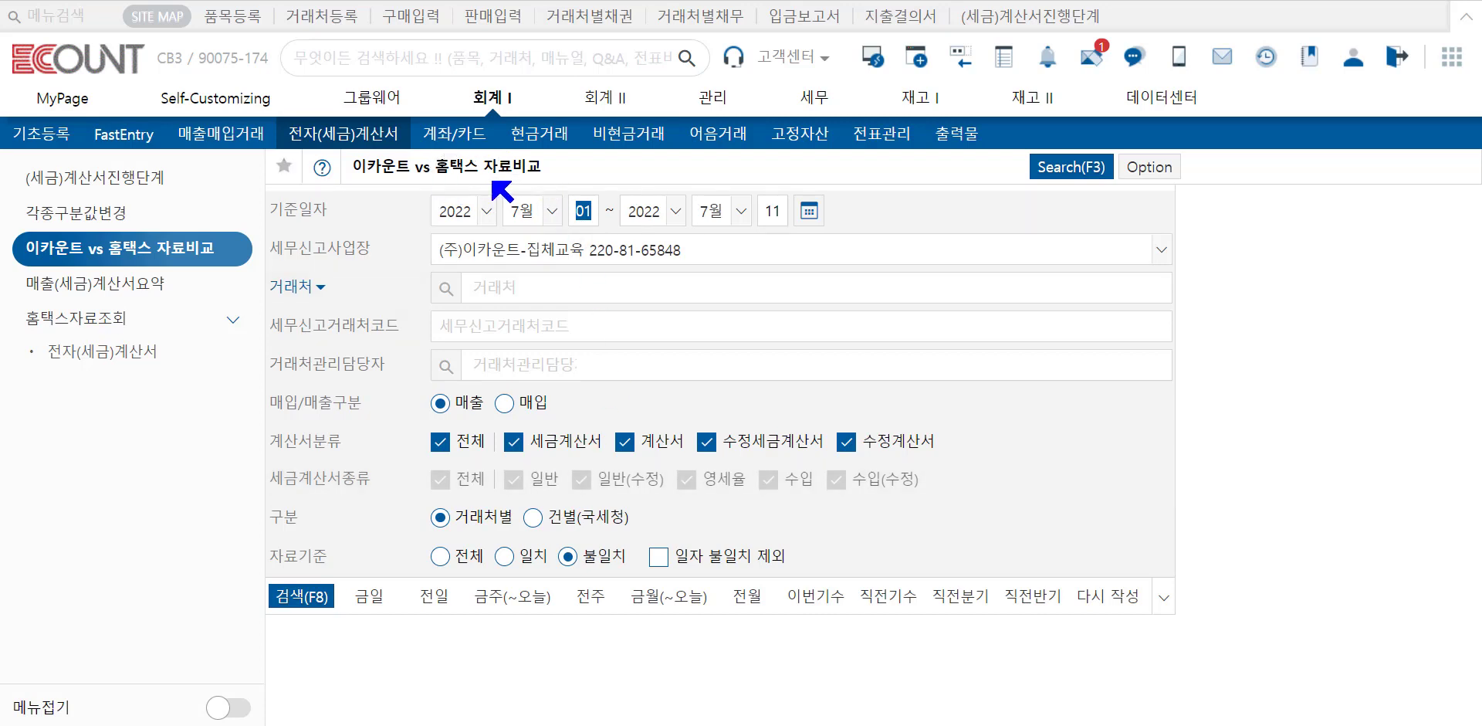
- Search the comparison for purchases (매입) and run an immediate Hometax lookup (즉시조회) of the e-tax invoice data
{"action": "left_click", "coordinate": [510, 402]}
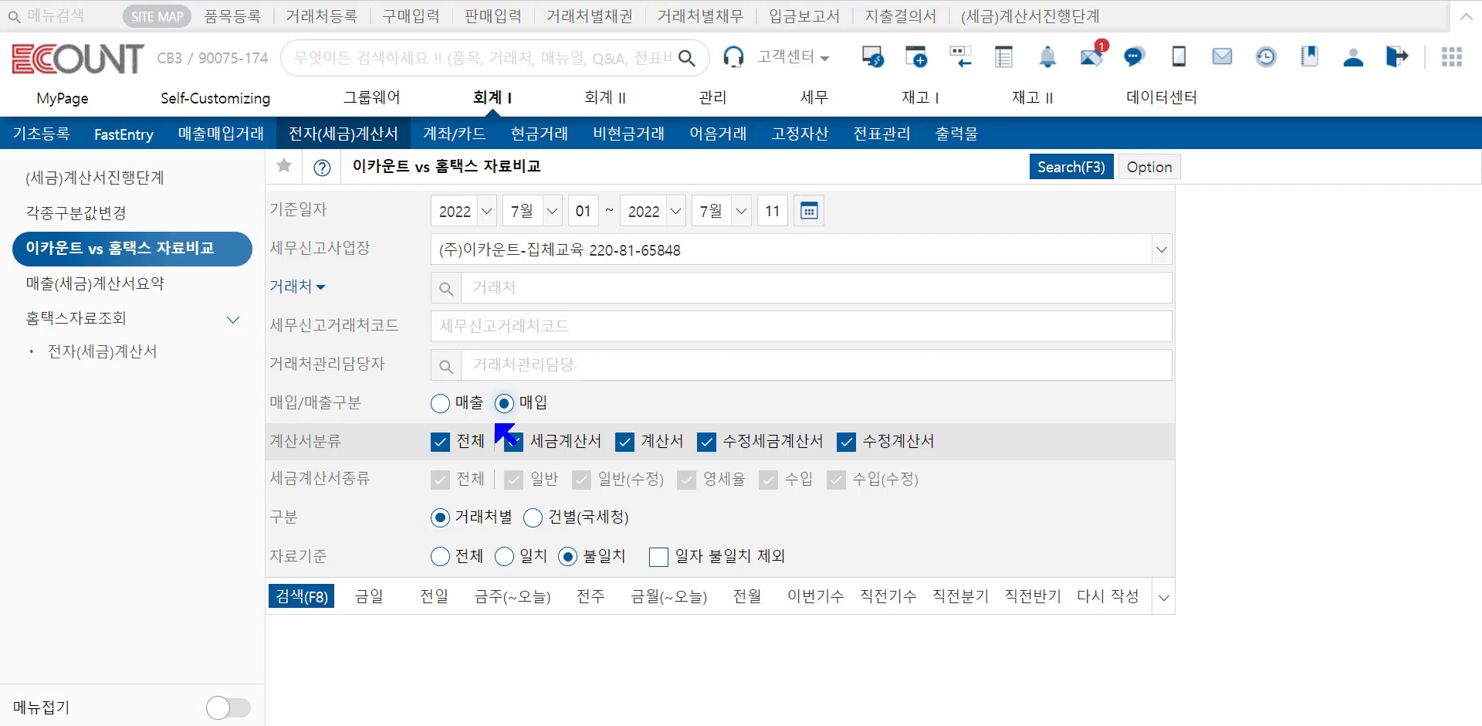
{"action": "left_click", "coordinate": [315, 601]}
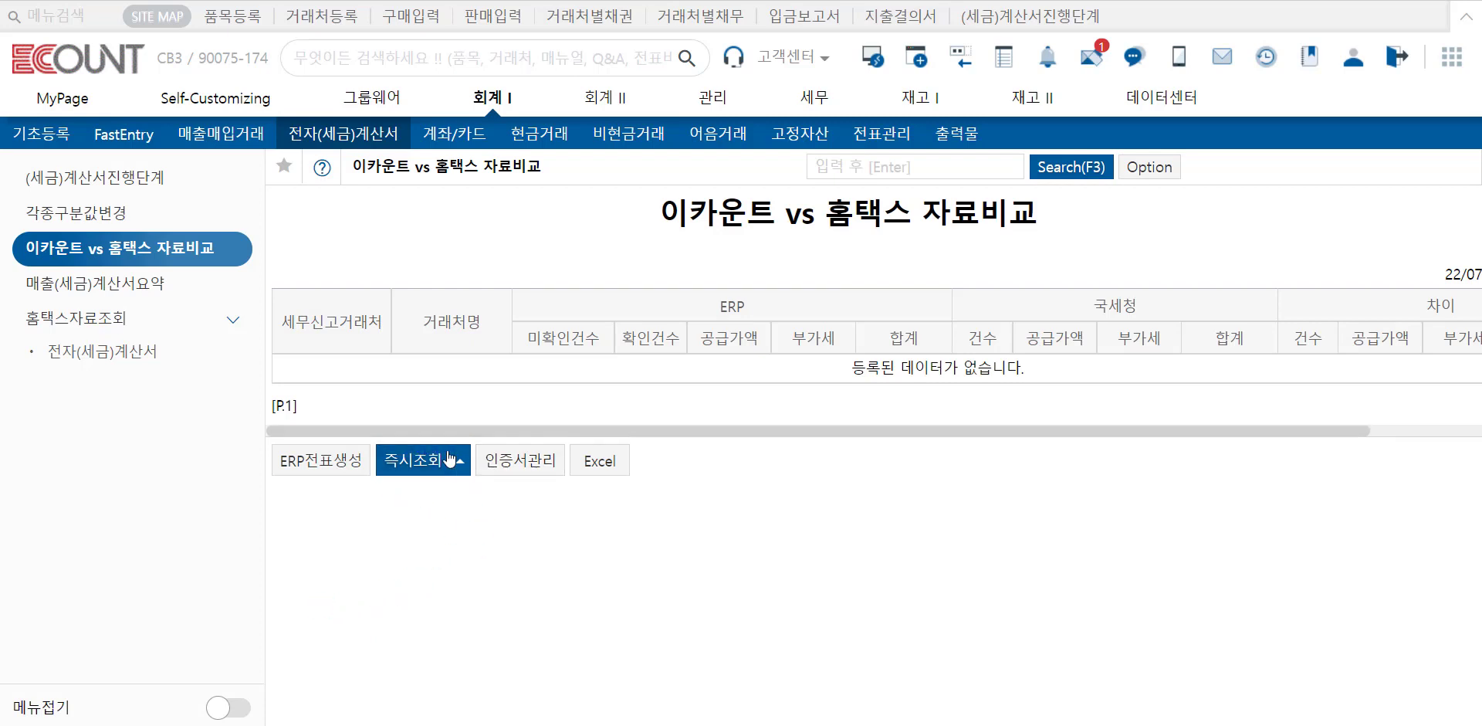
{"action": "left_click", "coordinate": [409, 457]}
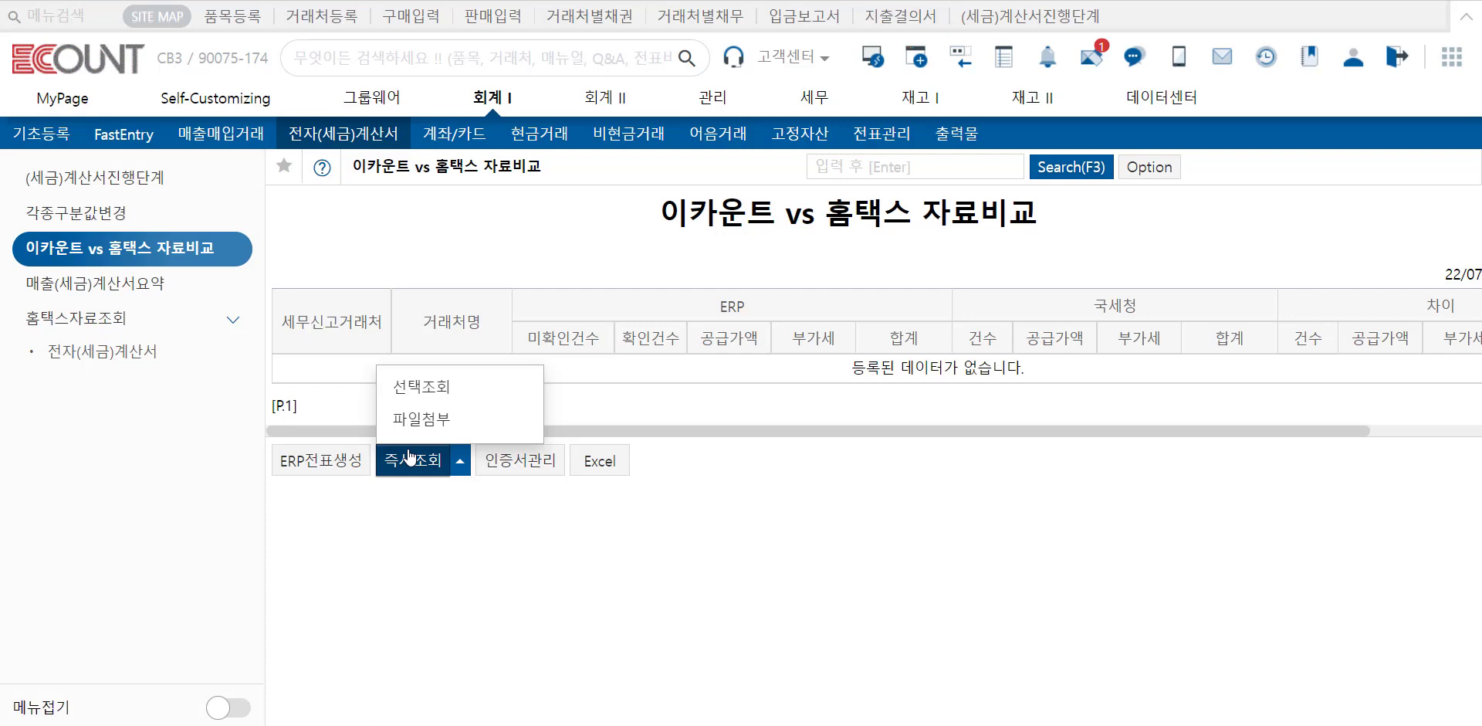
{"action": "left_click", "coordinate": [409, 457]}
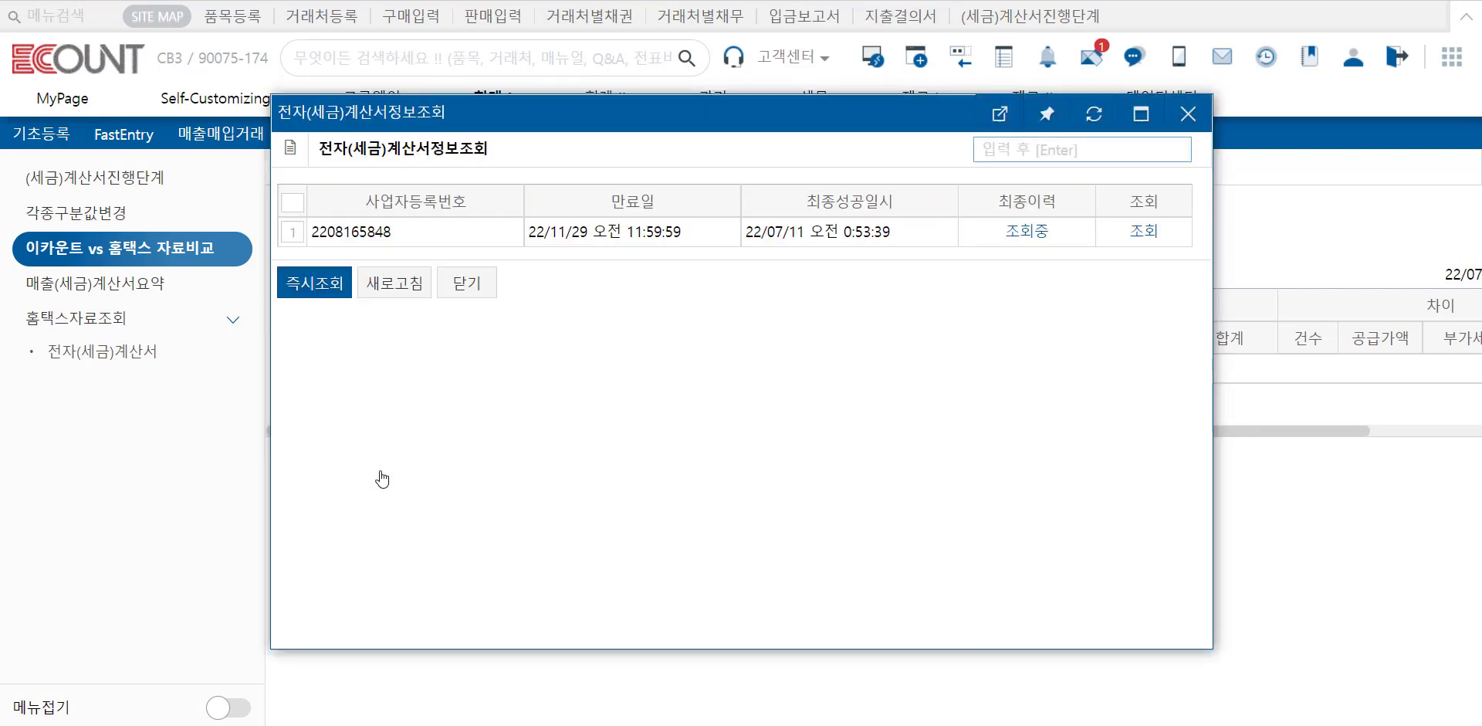
{"action": "left_click", "coordinate": [467, 282]}
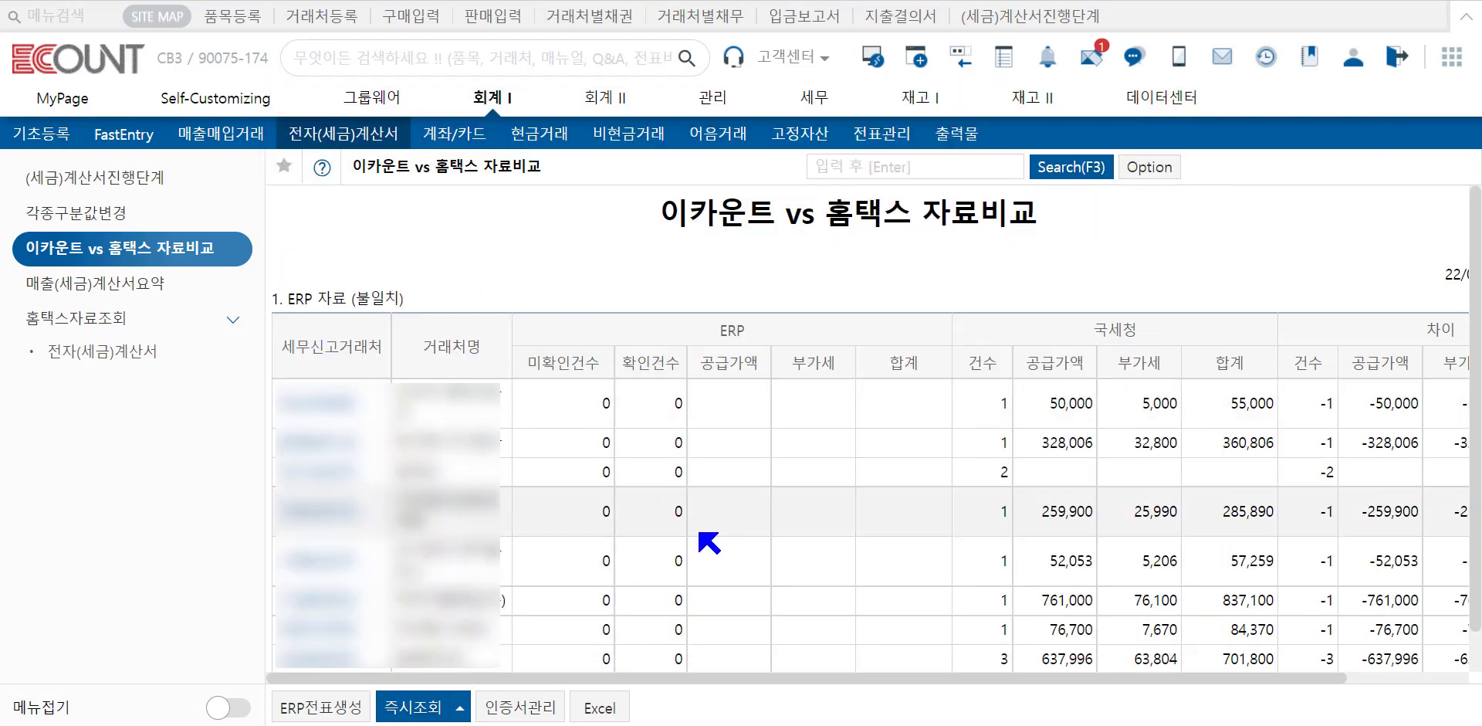
- Review the registered certificate list and the options for attaching an NTS data file, closing both without changes
{"action": "left_click", "coordinate": [531, 708]}
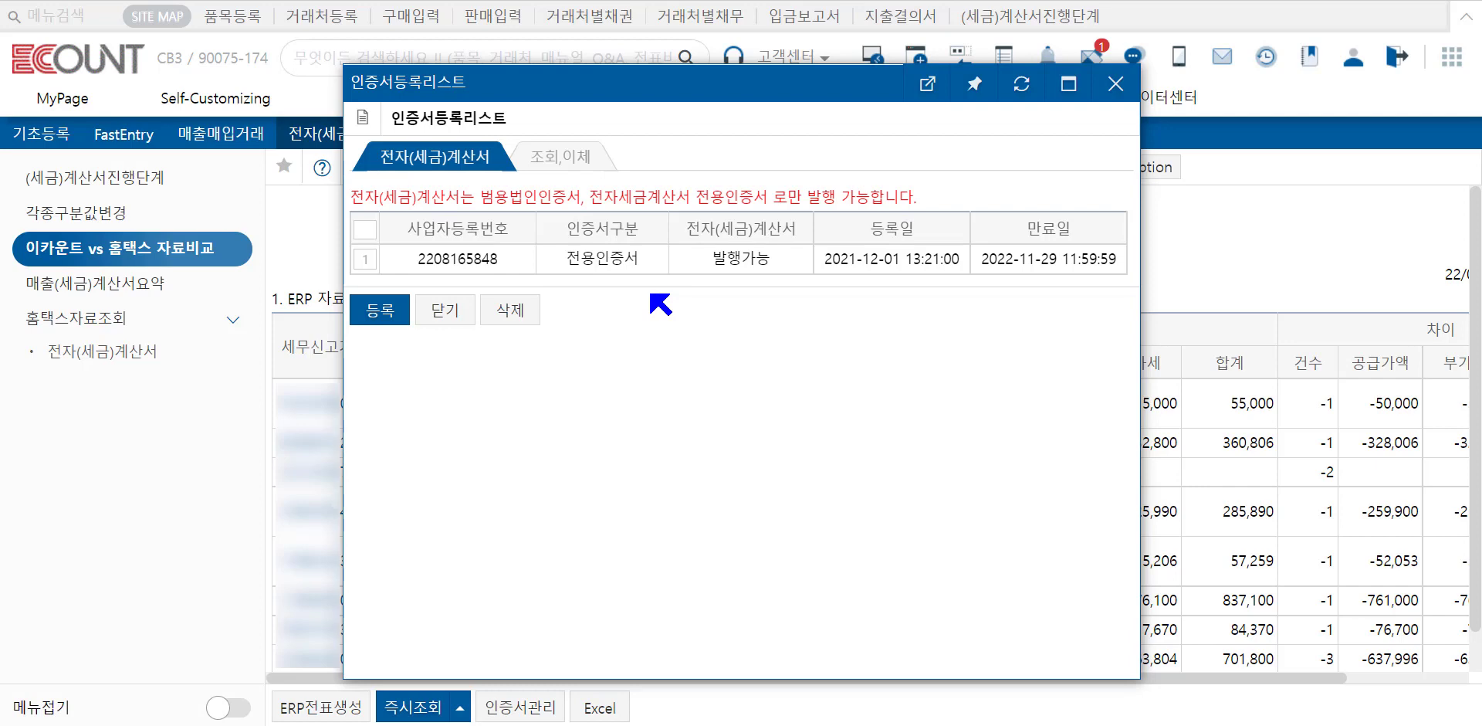
{"action": "left_click", "coordinate": [433, 310]}
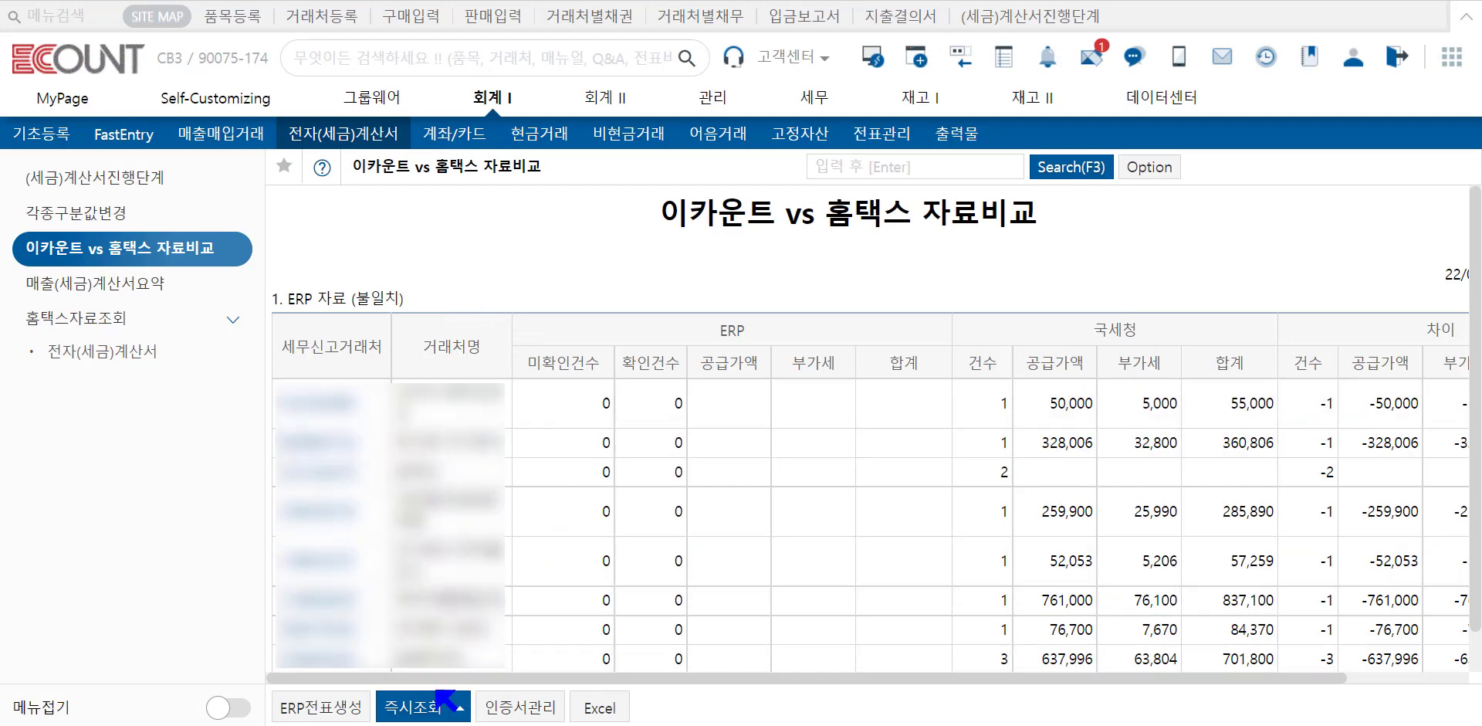
{"action": "mouse_move", "coordinate": [422, 701]}
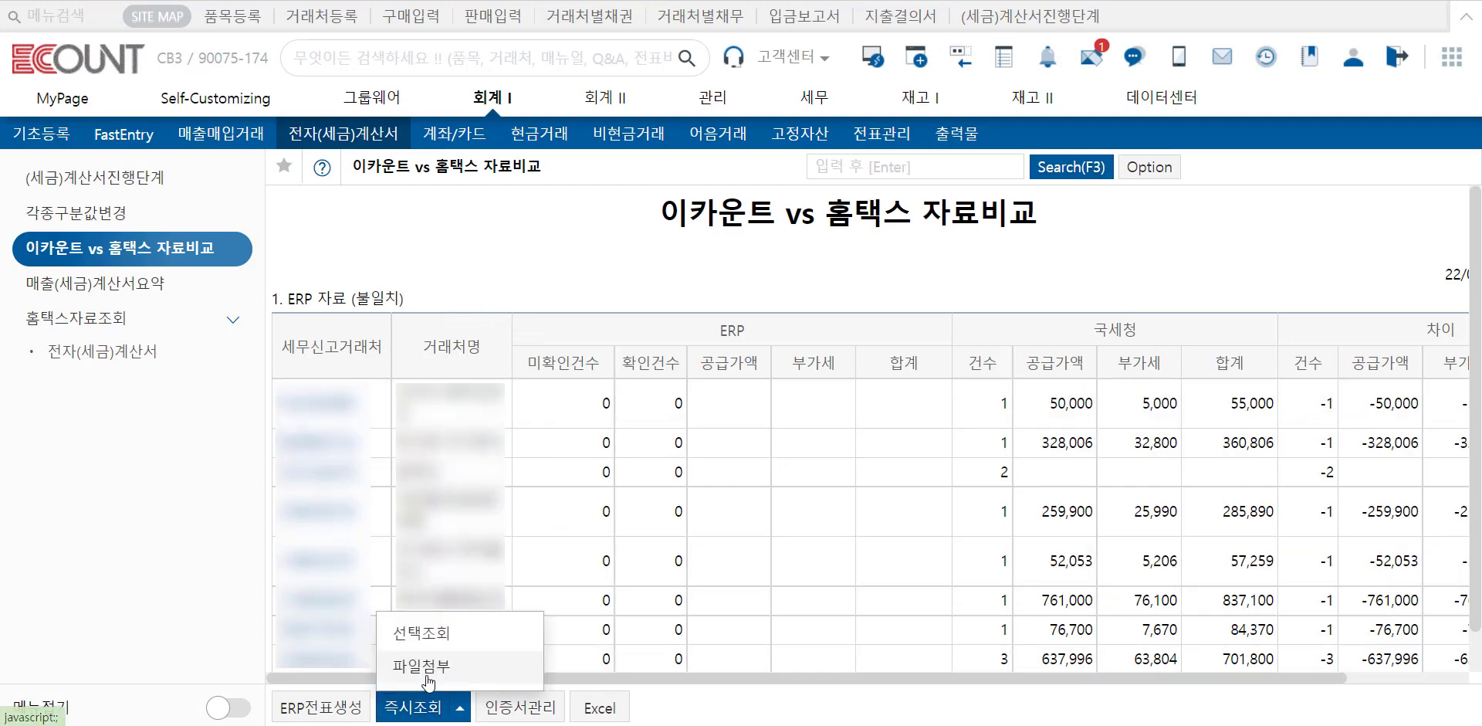
{"action": "left_click", "coordinate": [421, 665]}
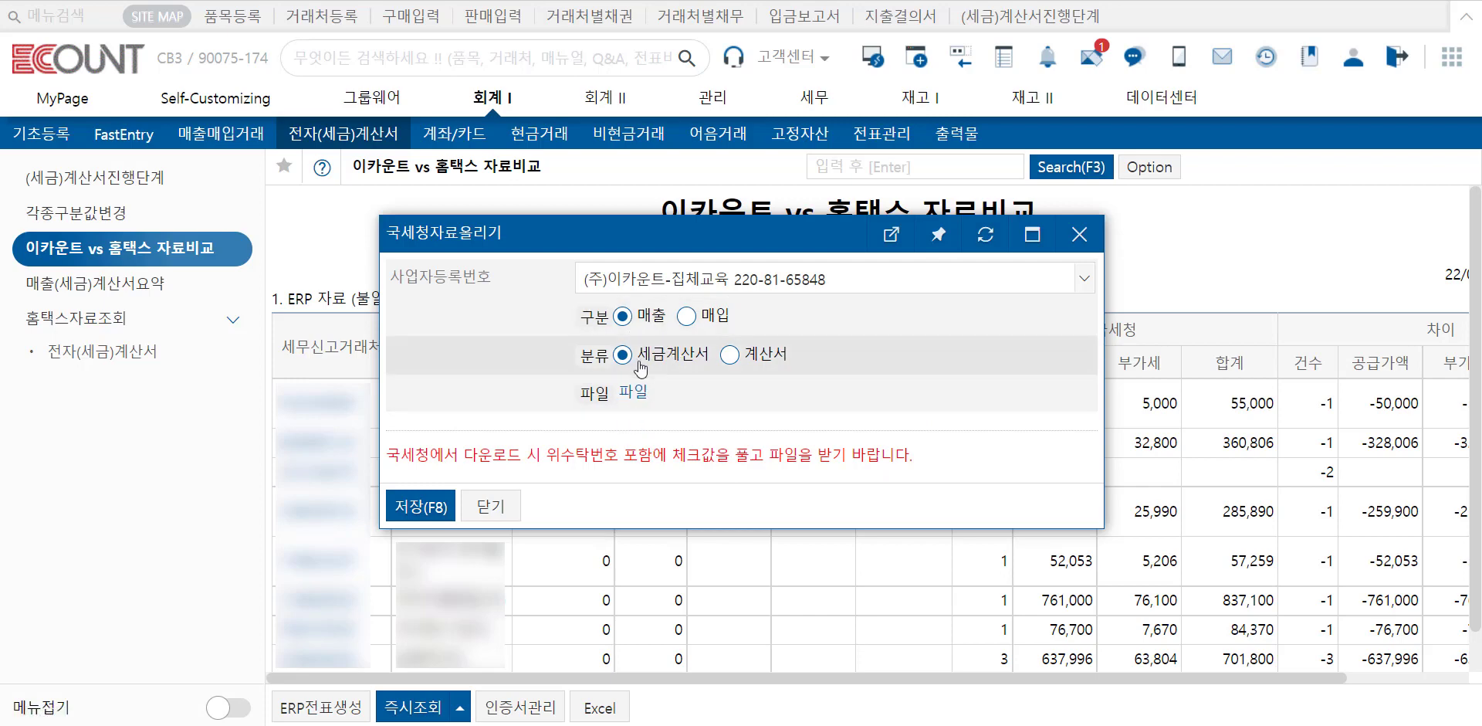
{"action": "left_click", "coordinate": [494, 509]}
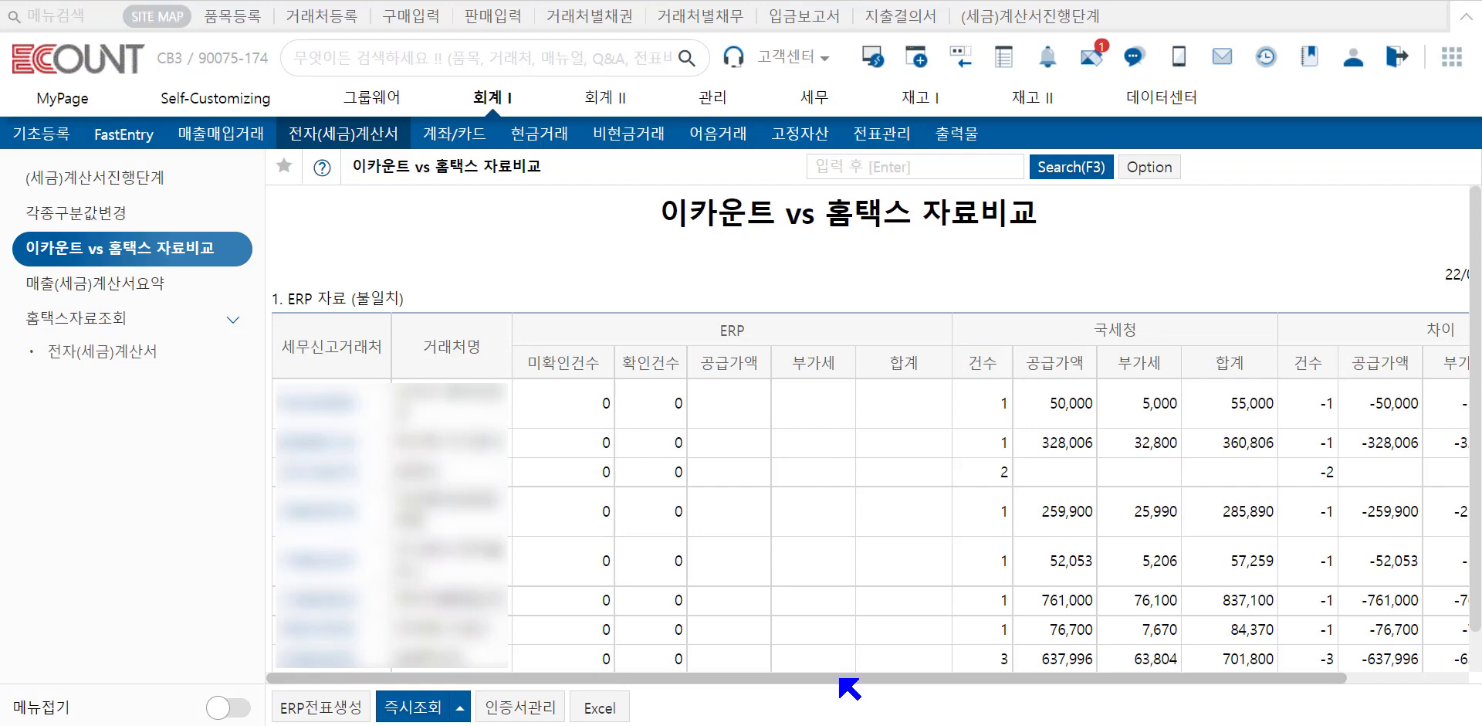
- Rerun the comparison search for sales (매출), keeping the per-customer view and mismatched data (불일치)
{"action": "left_click", "coordinate": [1072, 170]}
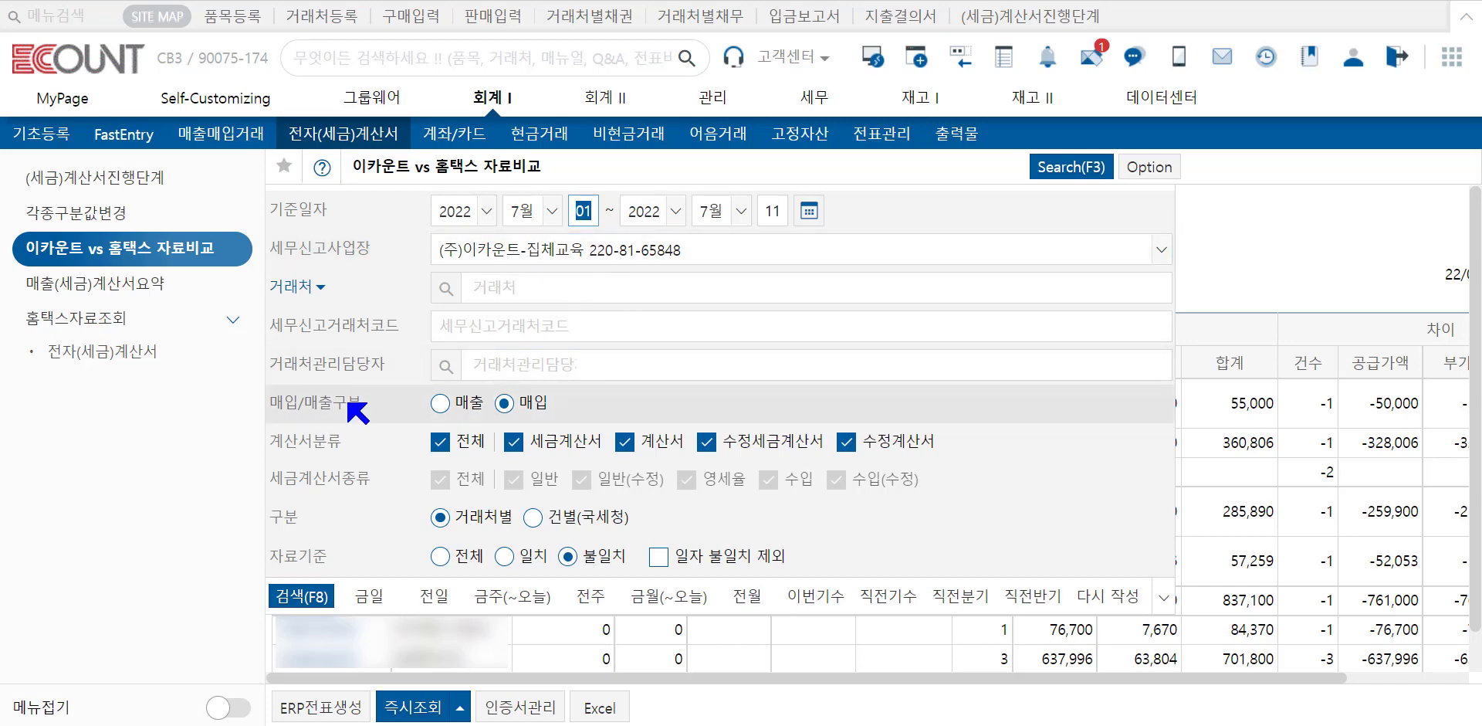
{"action": "left_click", "coordinate": [451, 413]}
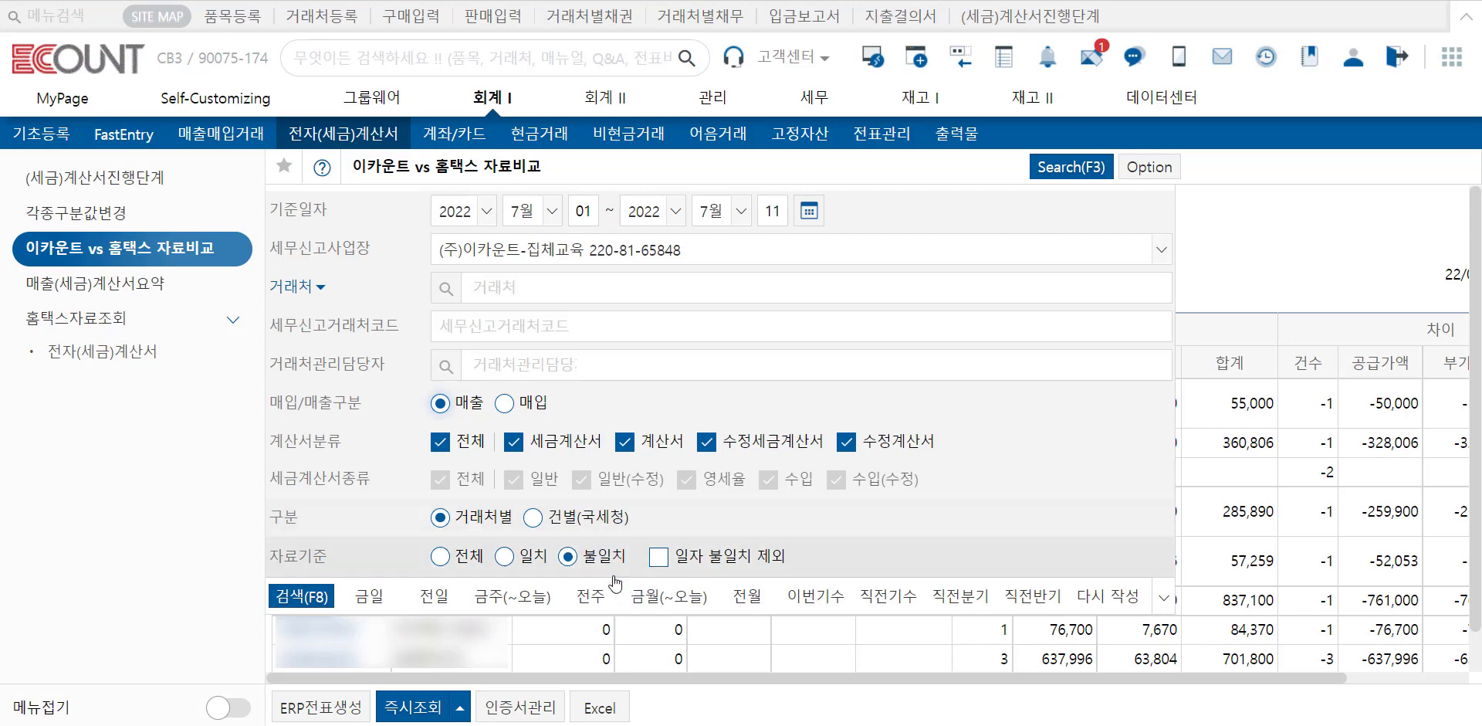
{"action": "left_click", "coordinate": [301, 596]}
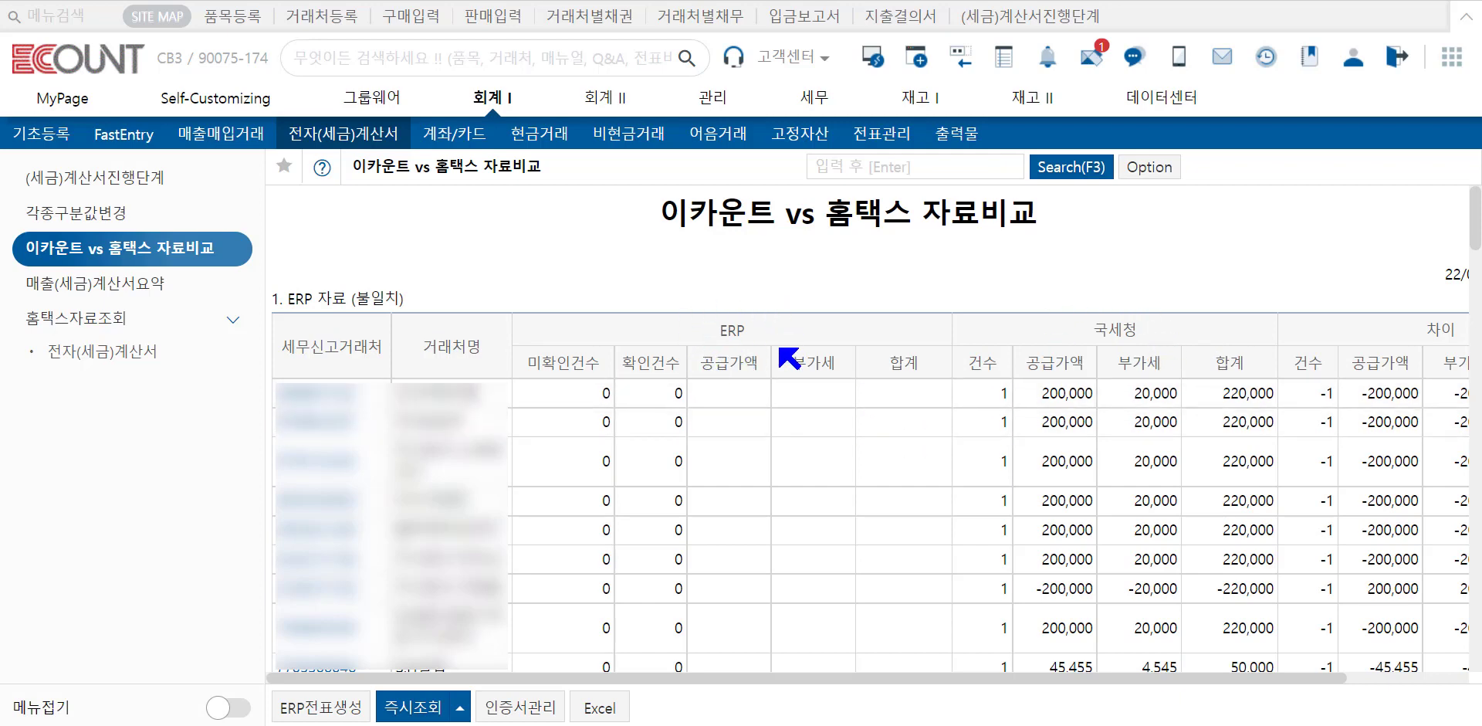
- Examine the ERP and NTS record differences for the first customer in the NTS mismatch section (국세청 자료)
{"action": "scroll", "coordinate": [938, 476], "scroll_direction": "down", "scroll_amount": 5}
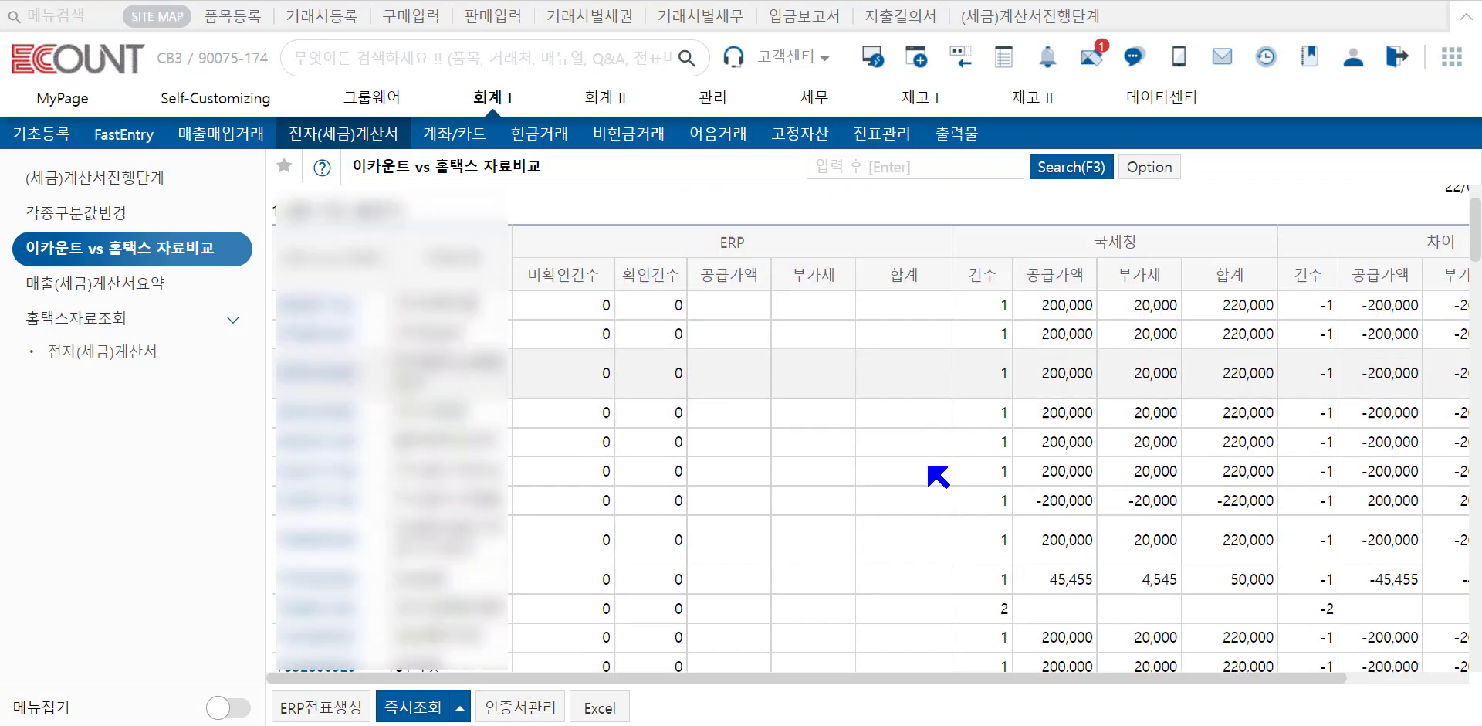
{"action": "scroll", "coordinate": [938, 476], "scroll_direction": "down", "scroll_amount": 10}
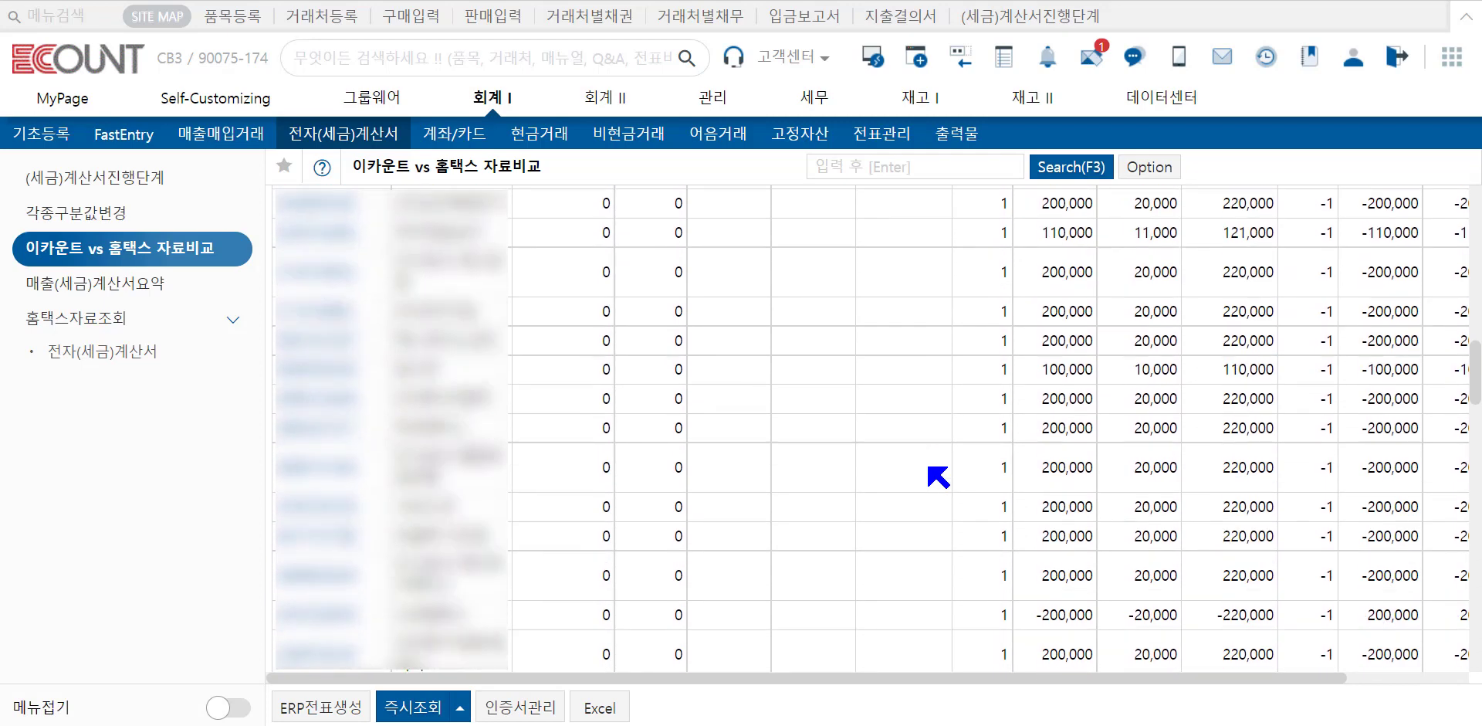
{"action": "scroll", "coordinate": [938, 476], "scroll_direction": "down", "scroll_amount": 10}
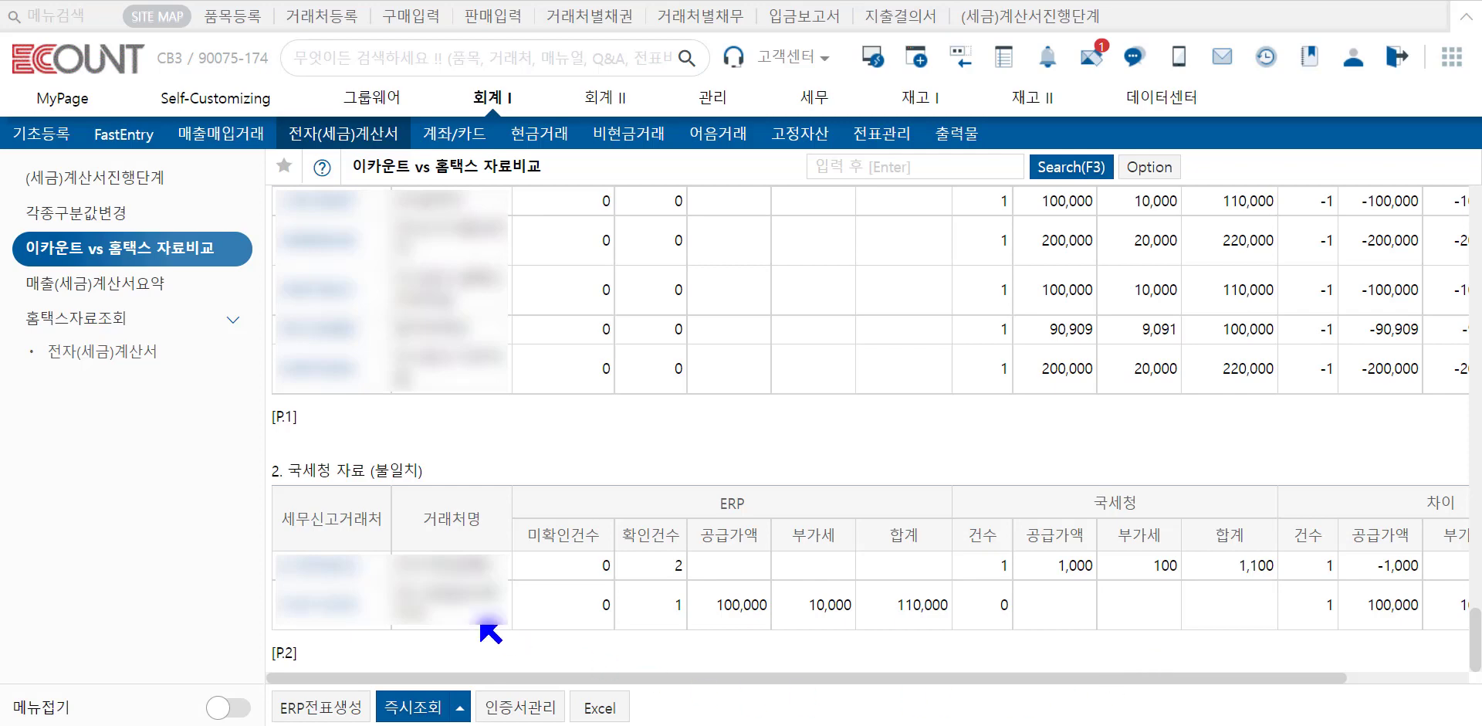
{"action": "left_click", "coordinate": [326, 567]}
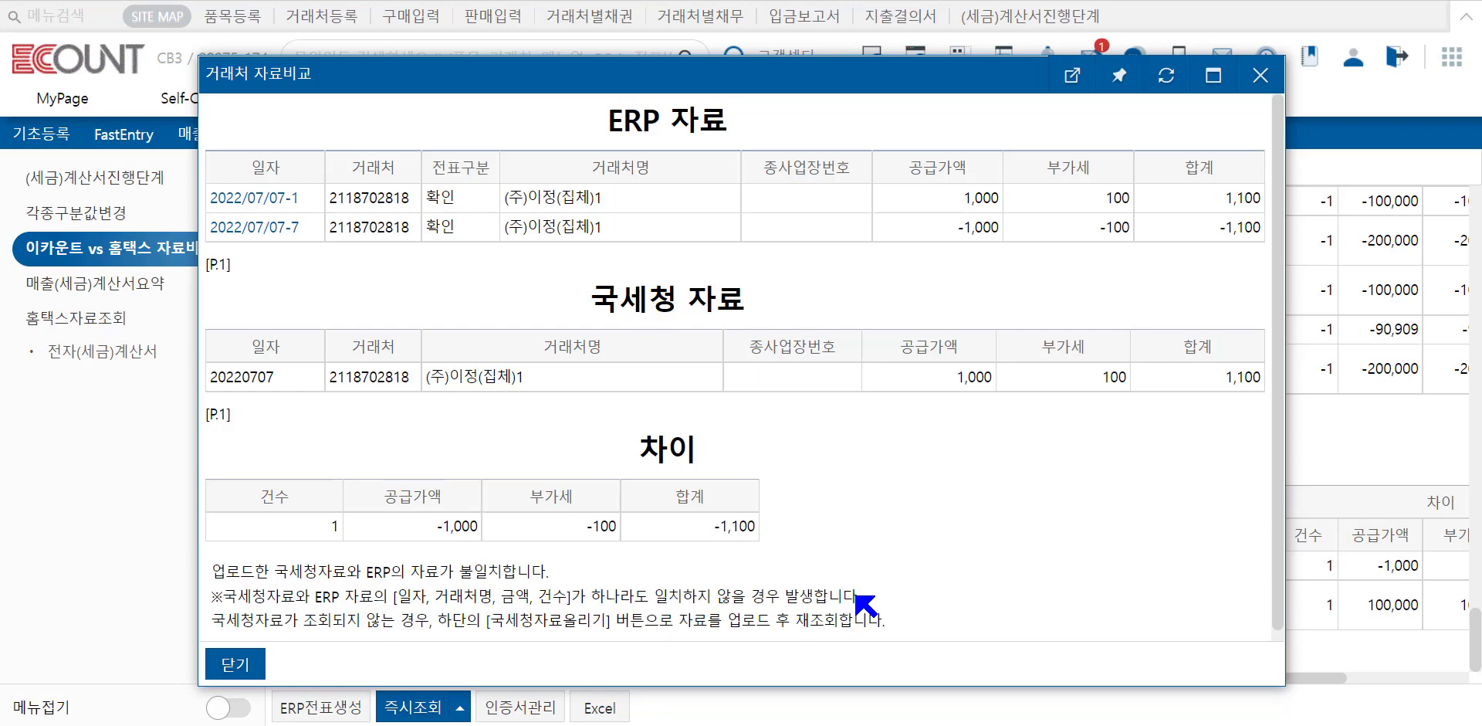
{"action": "left_click", "coordinate": [245, 662]}
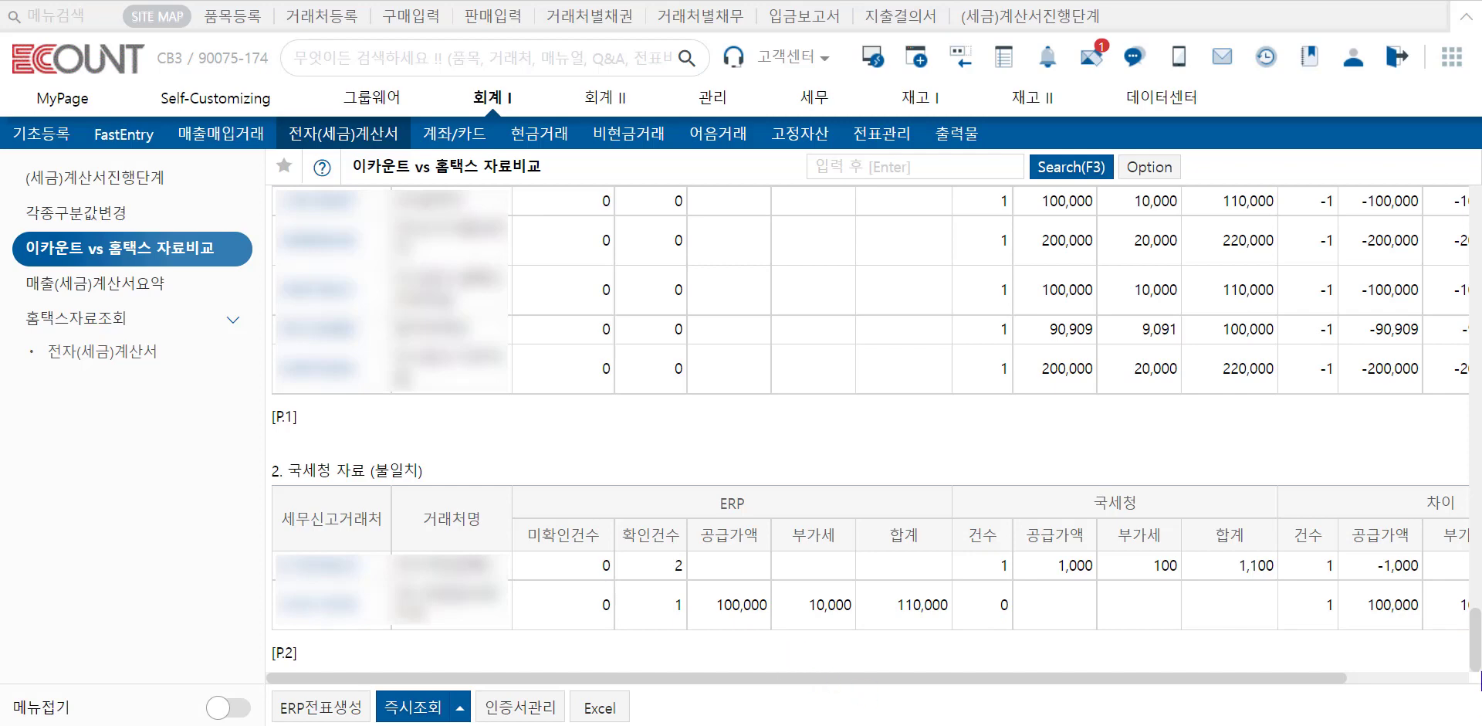
- Search the sales comparison again with the division set to individual NTS invoices (건별(국세청))
{"action": "left_click_drag", "start_coordinate": [1479, 652], "coordinate": [1476, 193]}
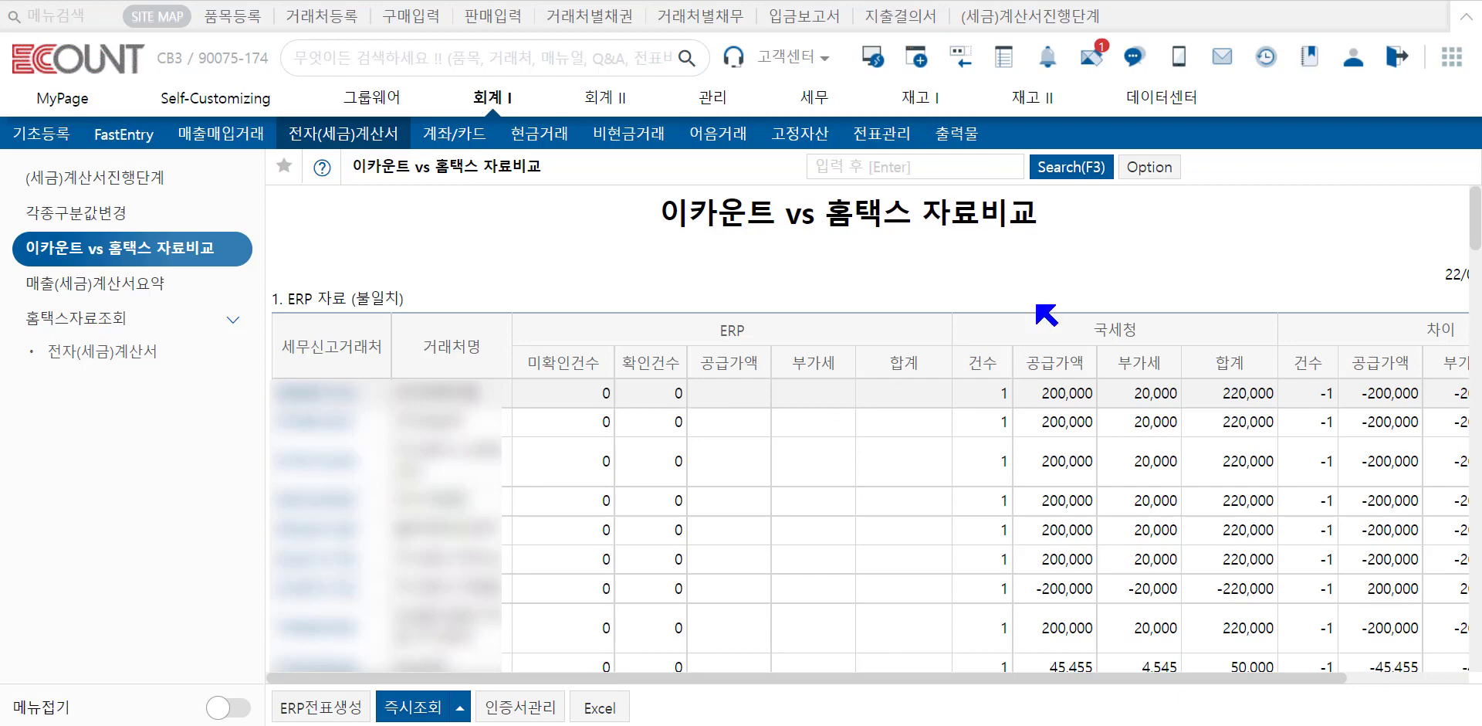
{"action": "left_click", "coordinate": [1103, 170]}
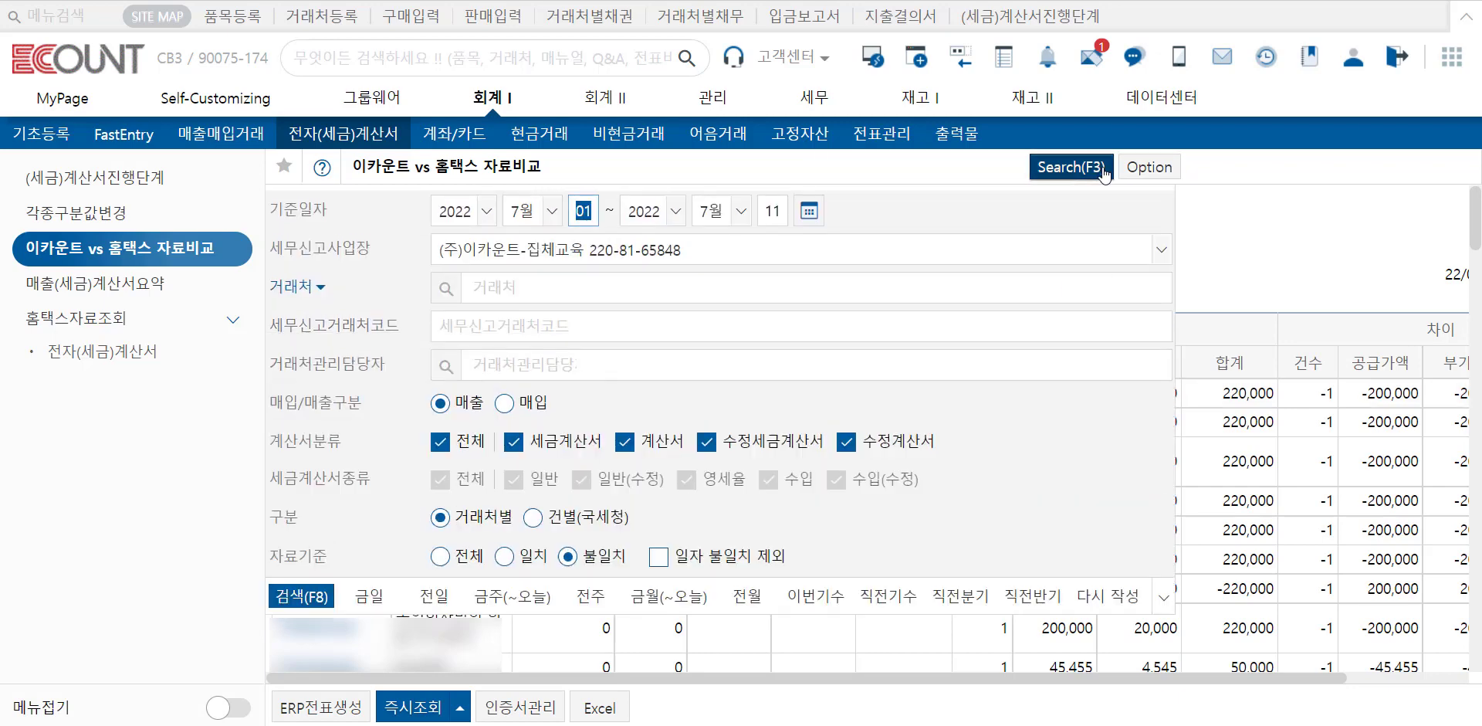
{"action": "left_click", "coordinate": [599, 531]}
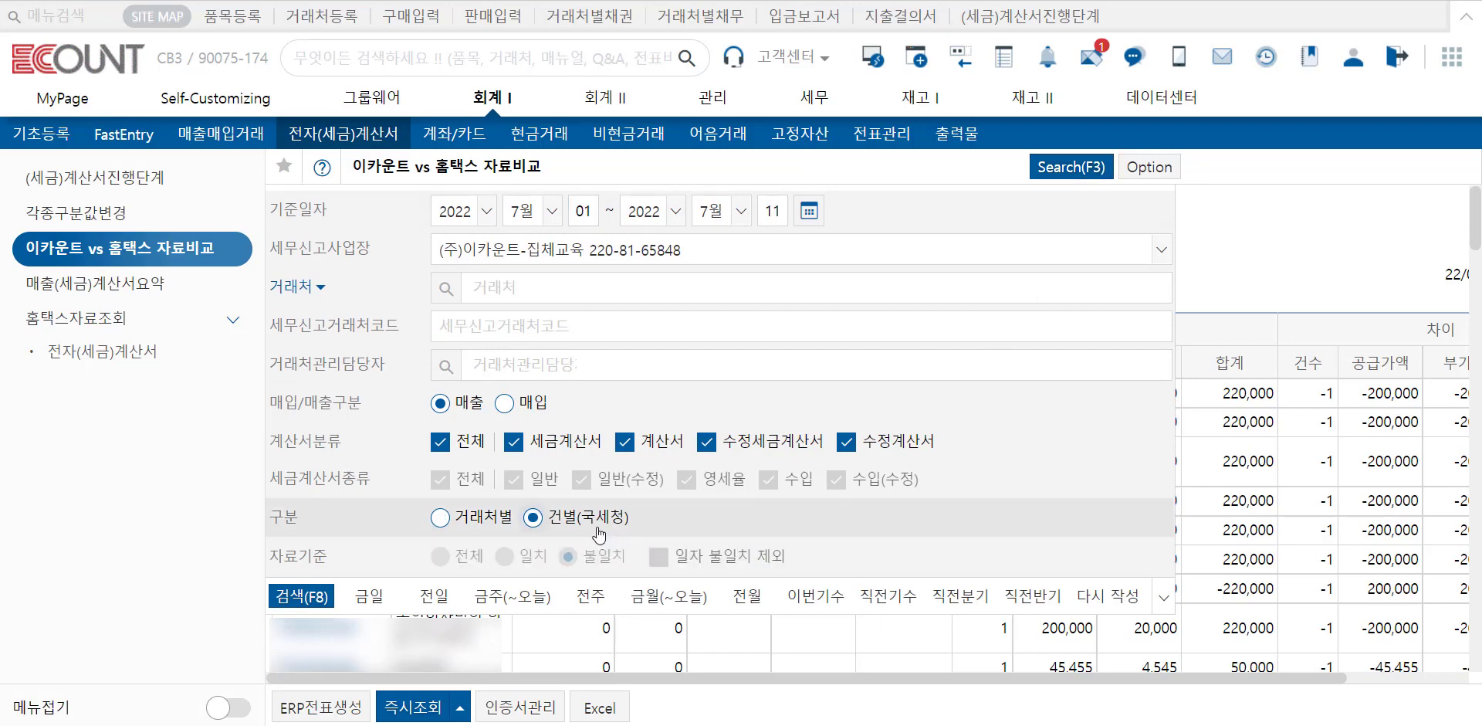
{"action": "left_click", "coordinate": [303, 599]}
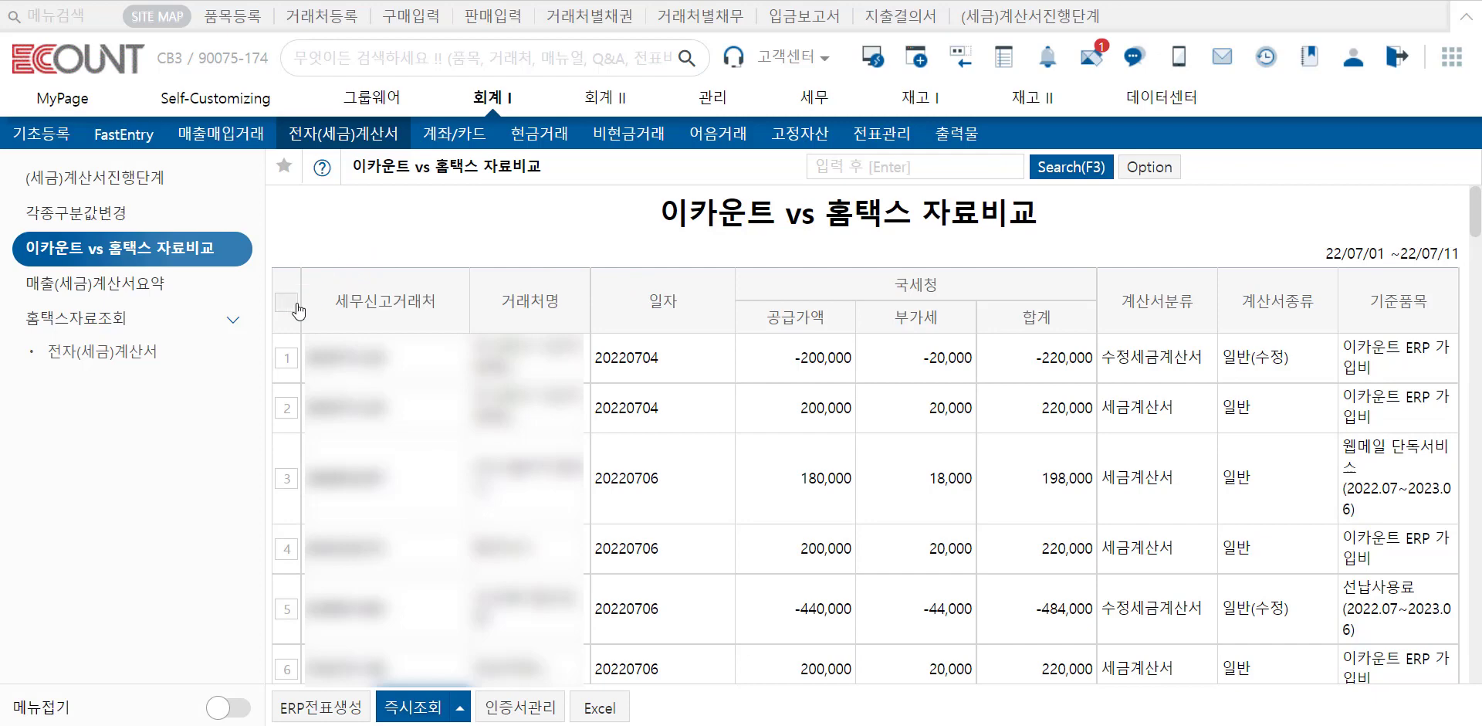
- Select the first three NTS invoices and open the ERP slip generation list (ERP전표생성) for them
{"action": "left_click", "coordinate": [287, 358]}
{"action": "left_click", "coordinate": [286, 407]}
{"action": "left_click", "coordinate": [286, 478]}
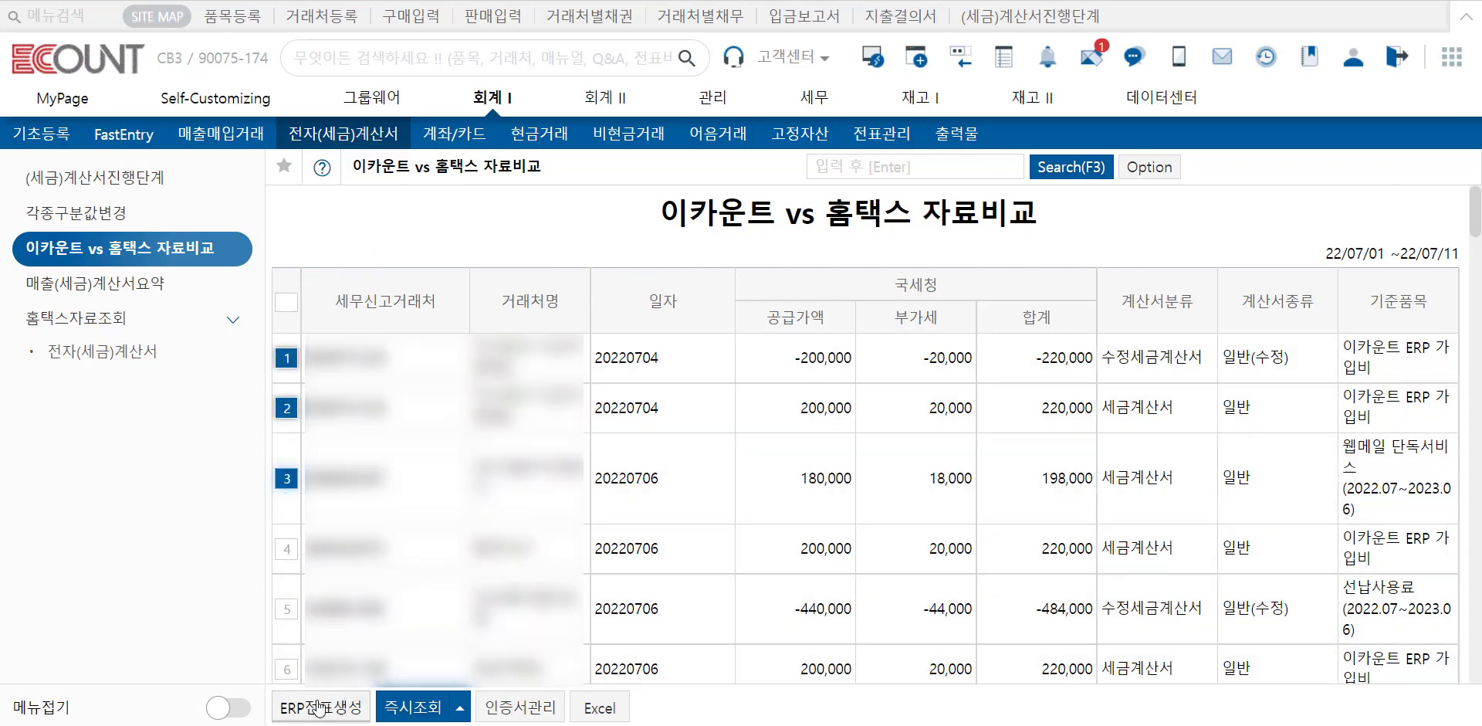
{"action": "left_click", "coordinate": [318, 708]}
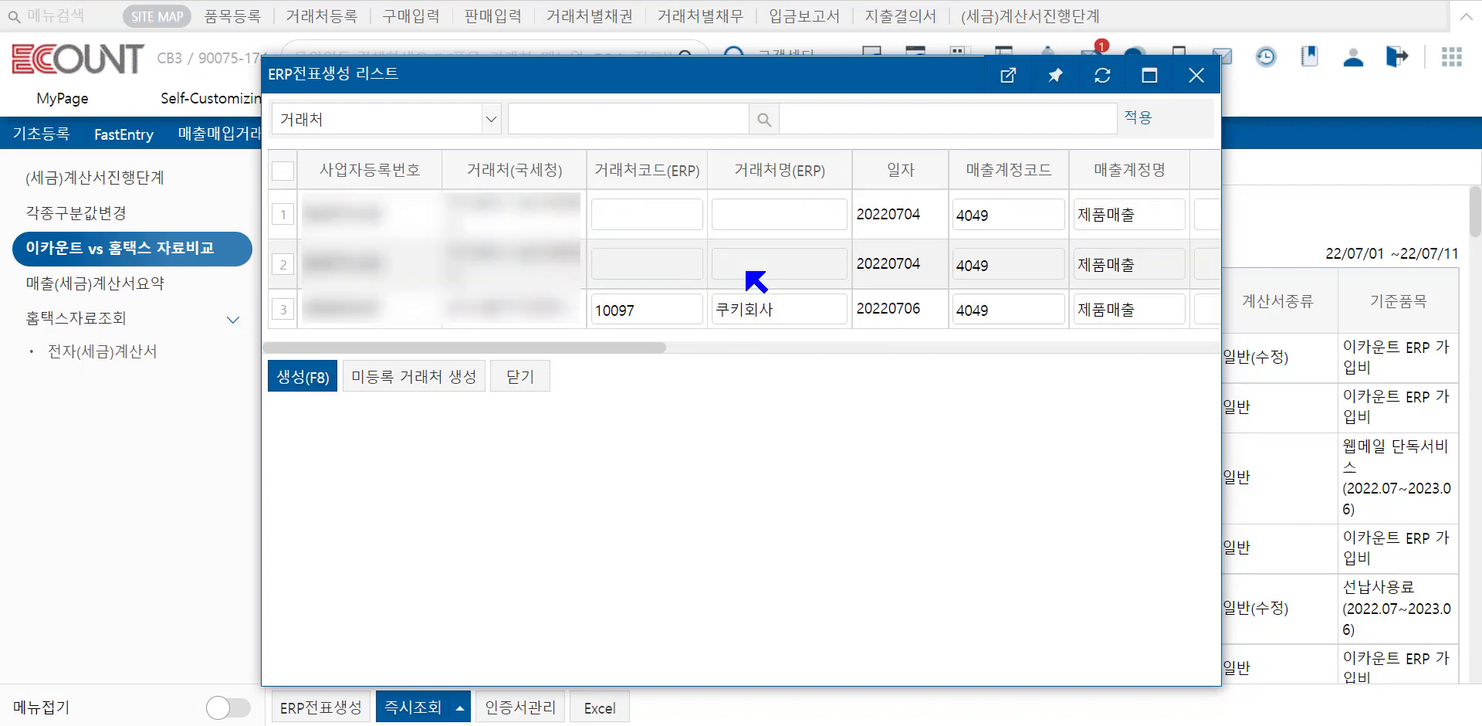
- Register the unregistered customers of the selected invoices with the prefilled codes and names, and return to the slip generation list
{"action": "left_click", "coordinate": [413, 386]}
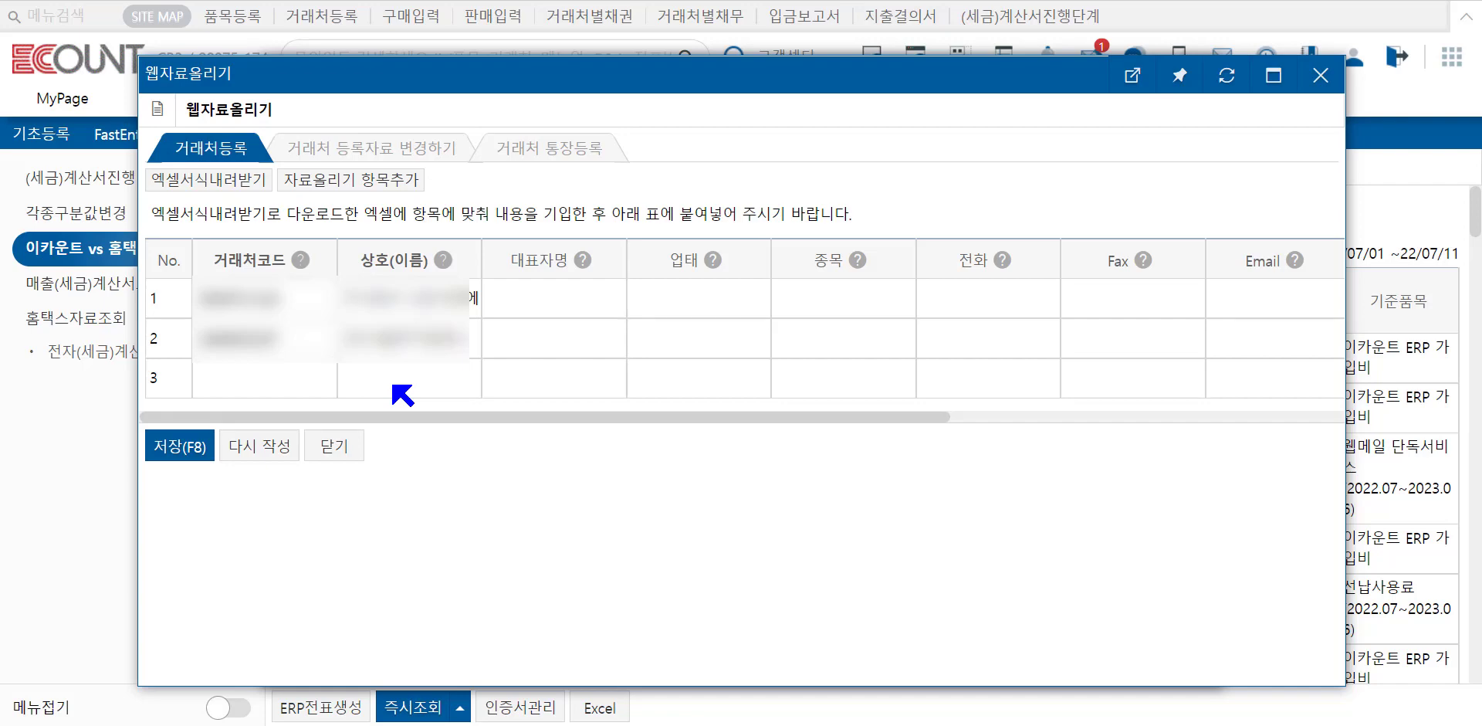
{"action": "left_click", "coordinate": [182, 447]}
{"action": "left_click", "coordinate": [582, 303]}
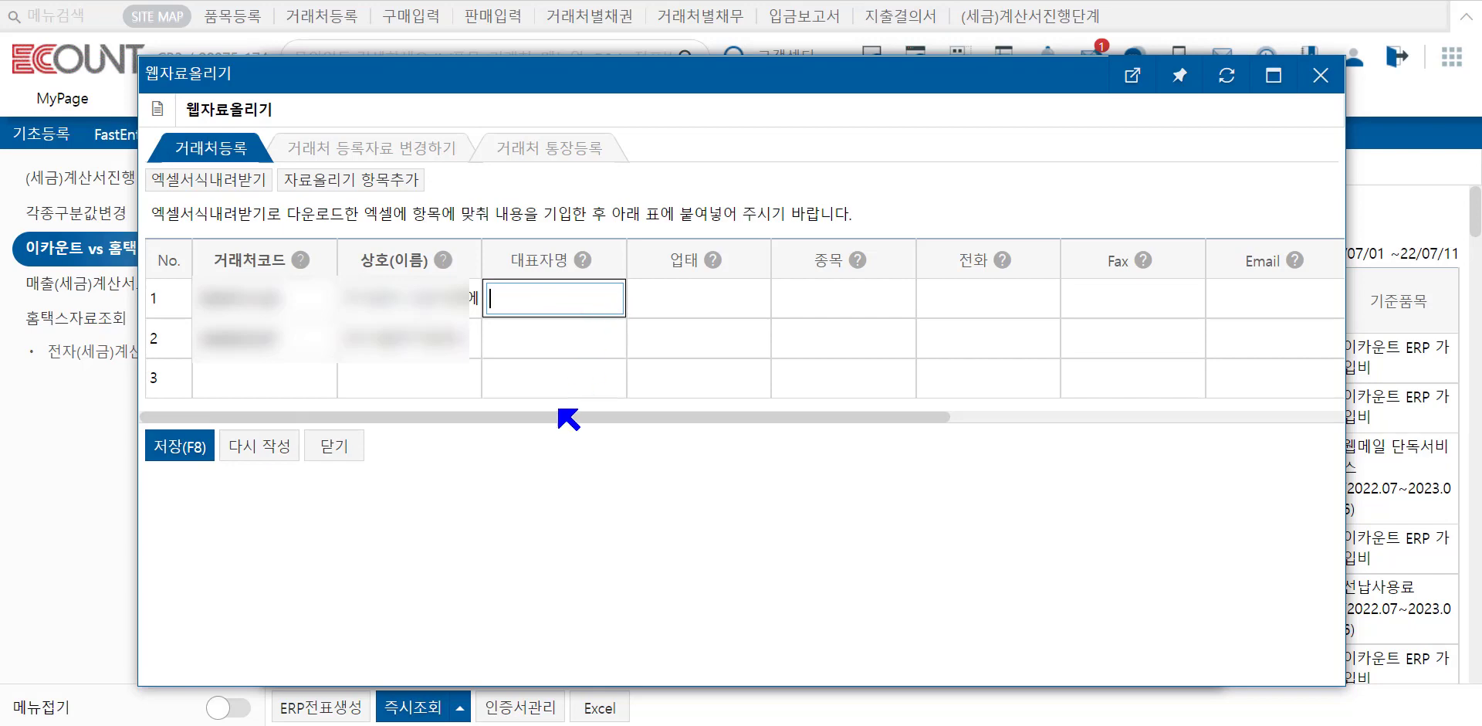
{"action": "left_click", "coordinate": [177, 447]}
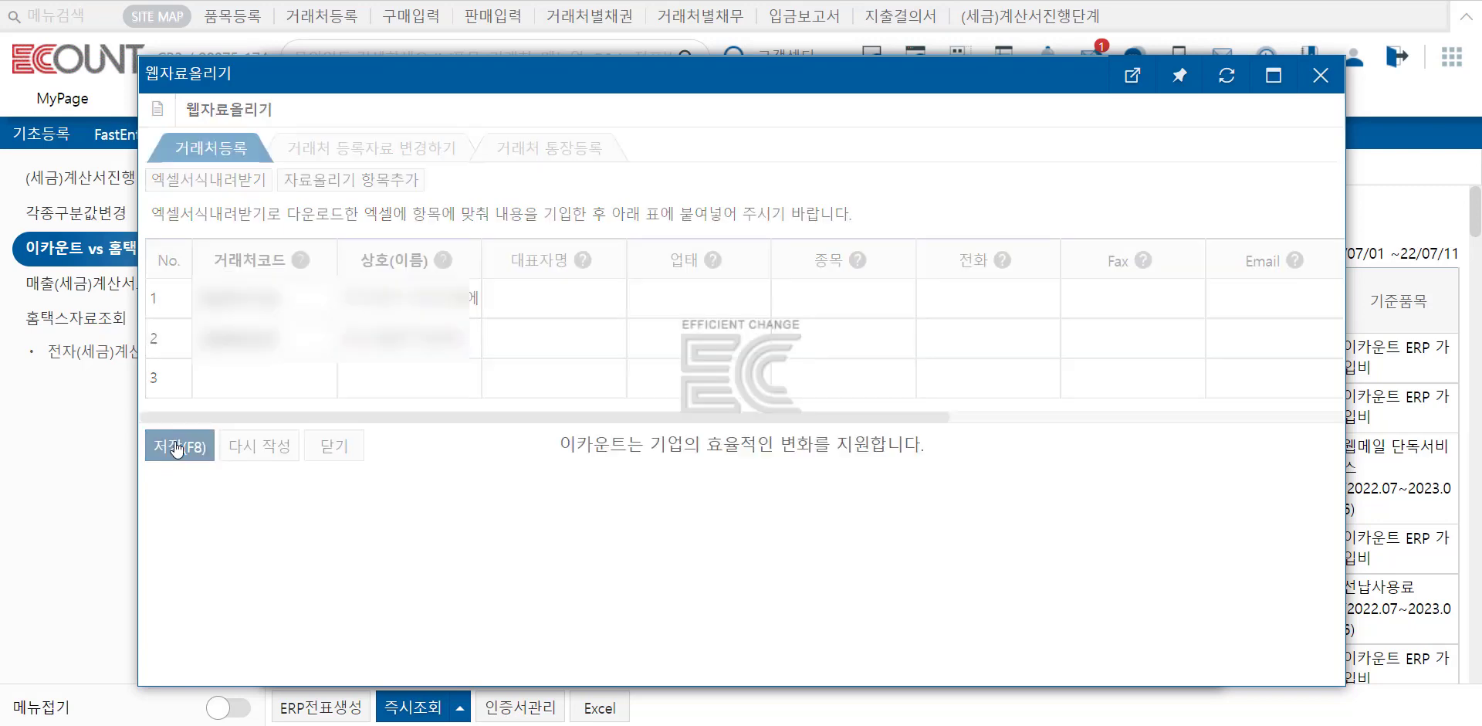
{"action": "left_click", "coordinate": [503, 656]}
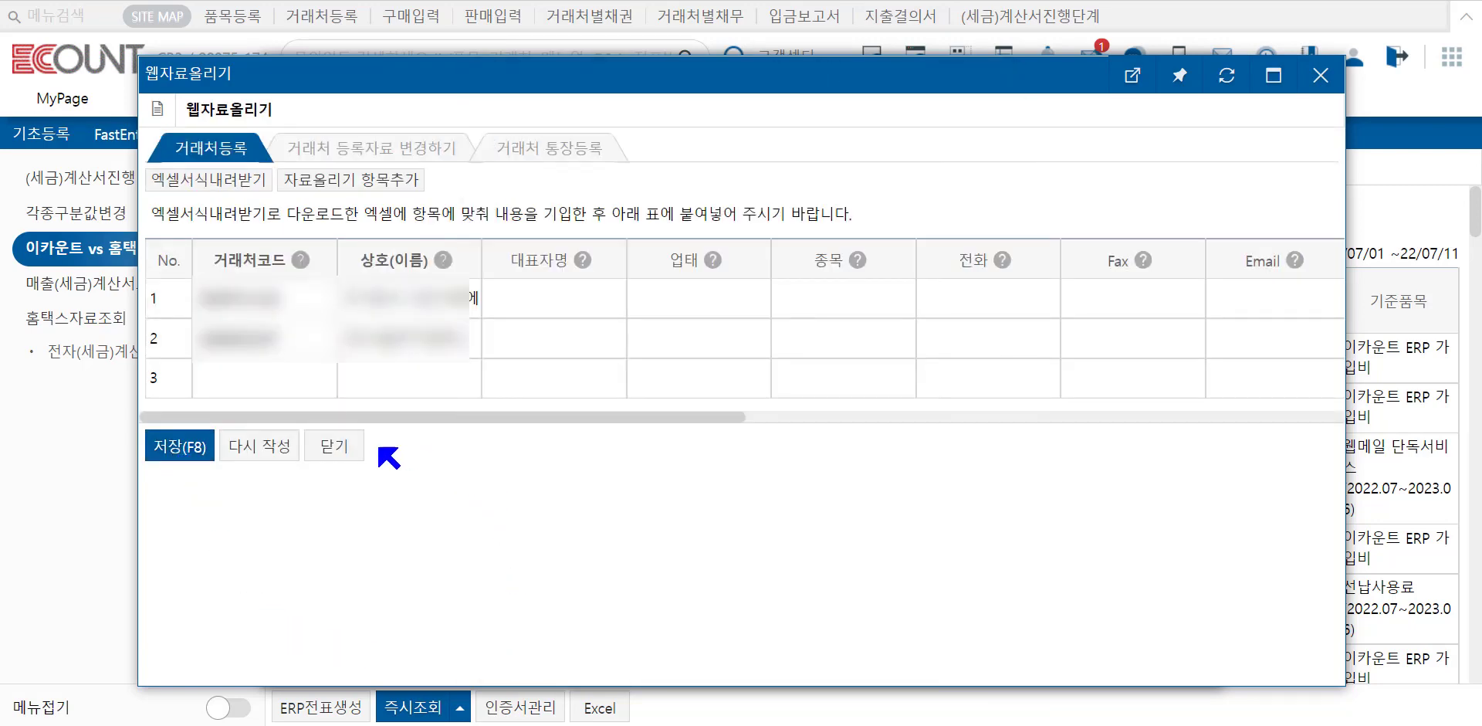
{"action": "left_click", "coordinate": [334, 448]}
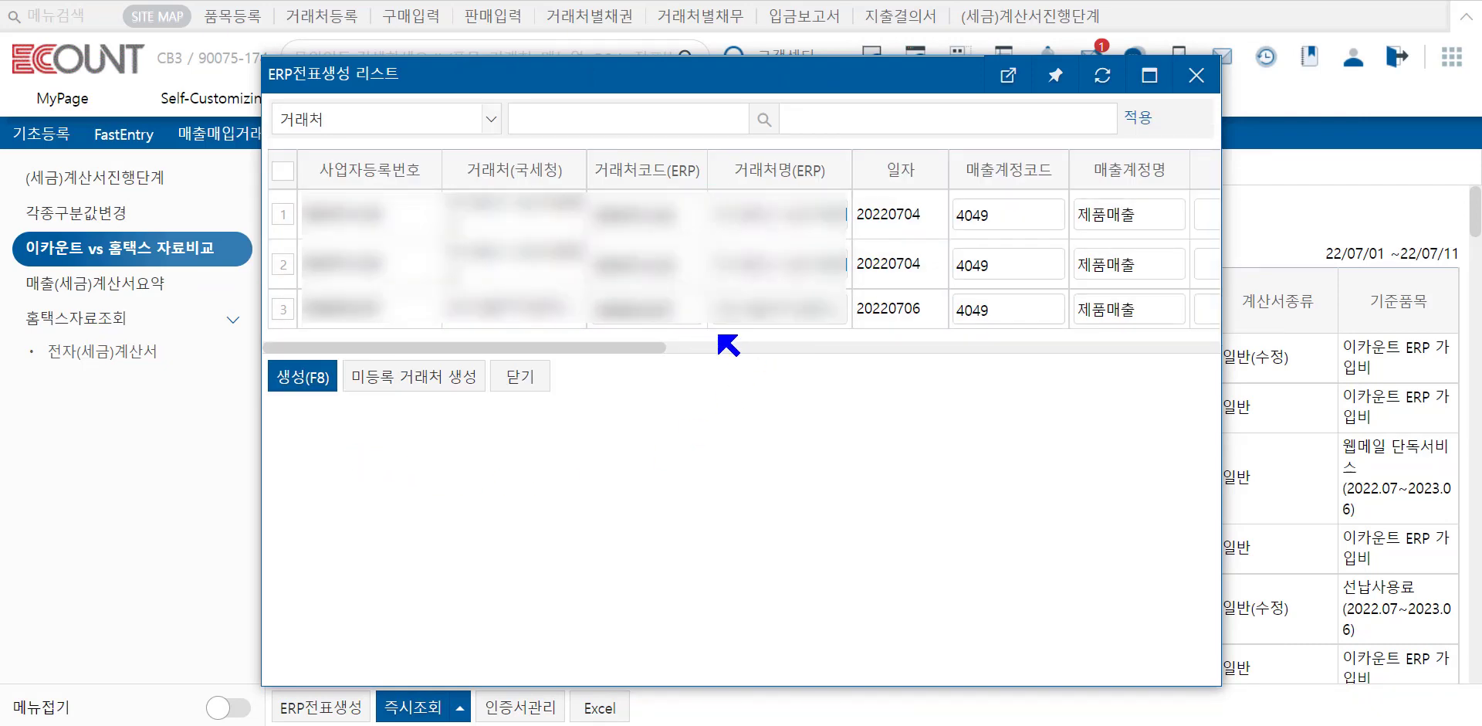
- Keep 기재사항착오정정 as the amended invoice's correction reason and generate the ERP slips for the three invoices
{"action": "left_click_drag", "start_coordinate": [663, 358], "coordinate": [891, 357]}
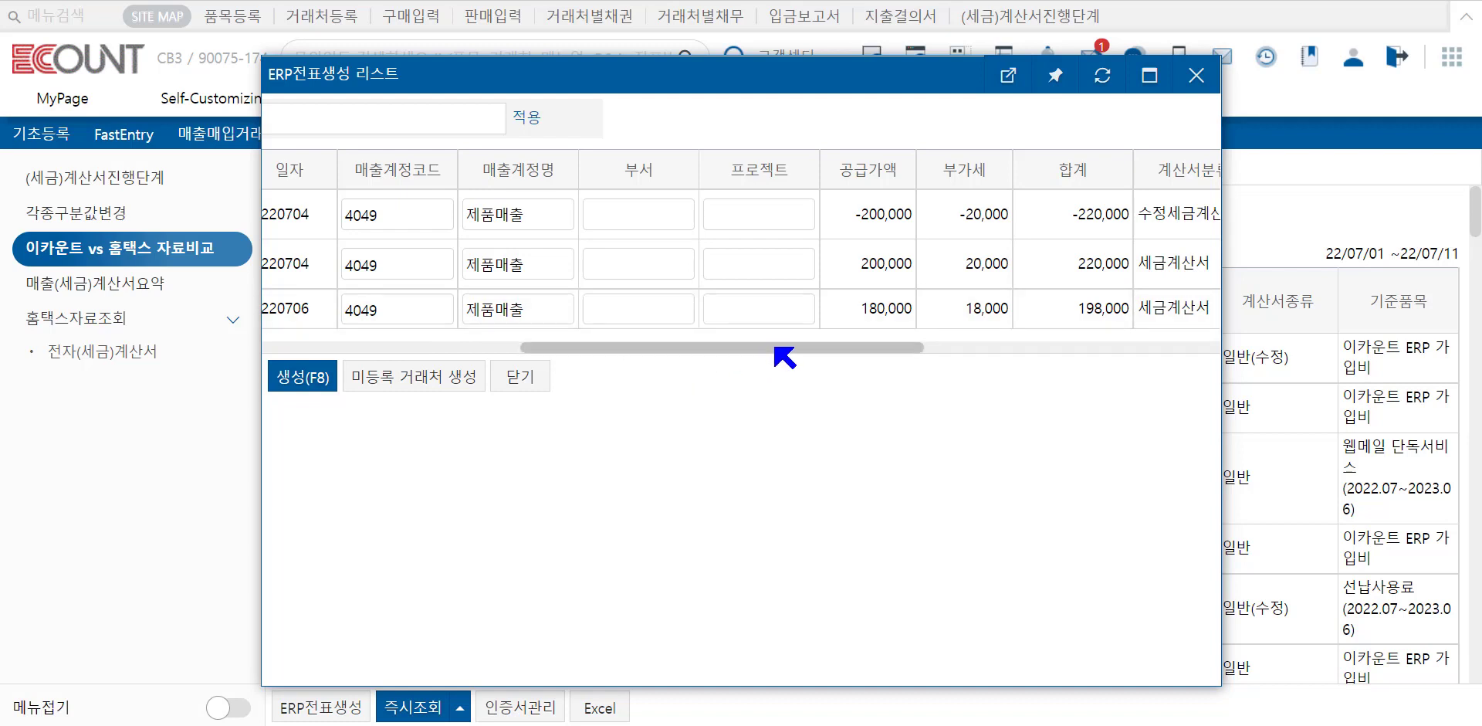
{"action": "left_click_drag", "start_coordinate": [775, 347], "coordinate": [925, 355]}
{"action": "left_click", "coordinate": [1103, 219]}
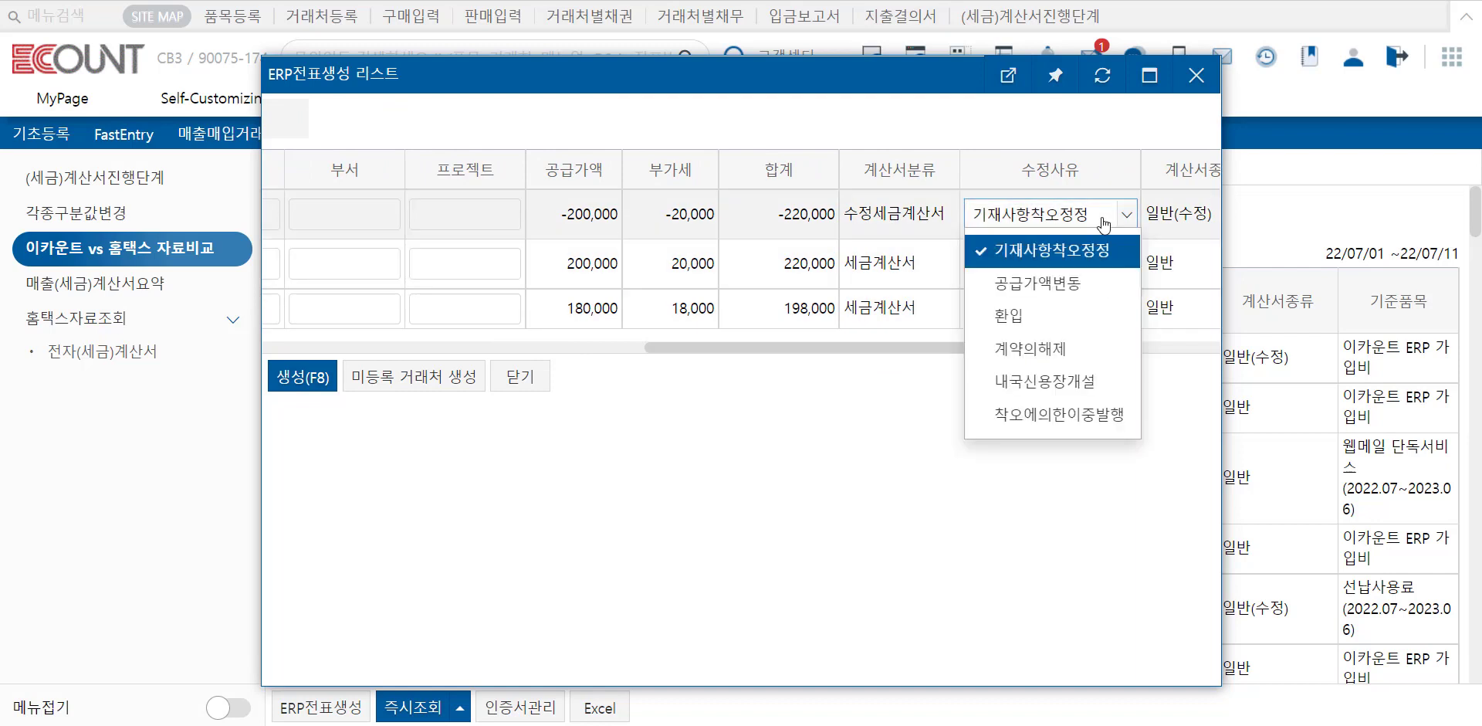
{"action": "left_click", "coordinate": [1104, 220]}
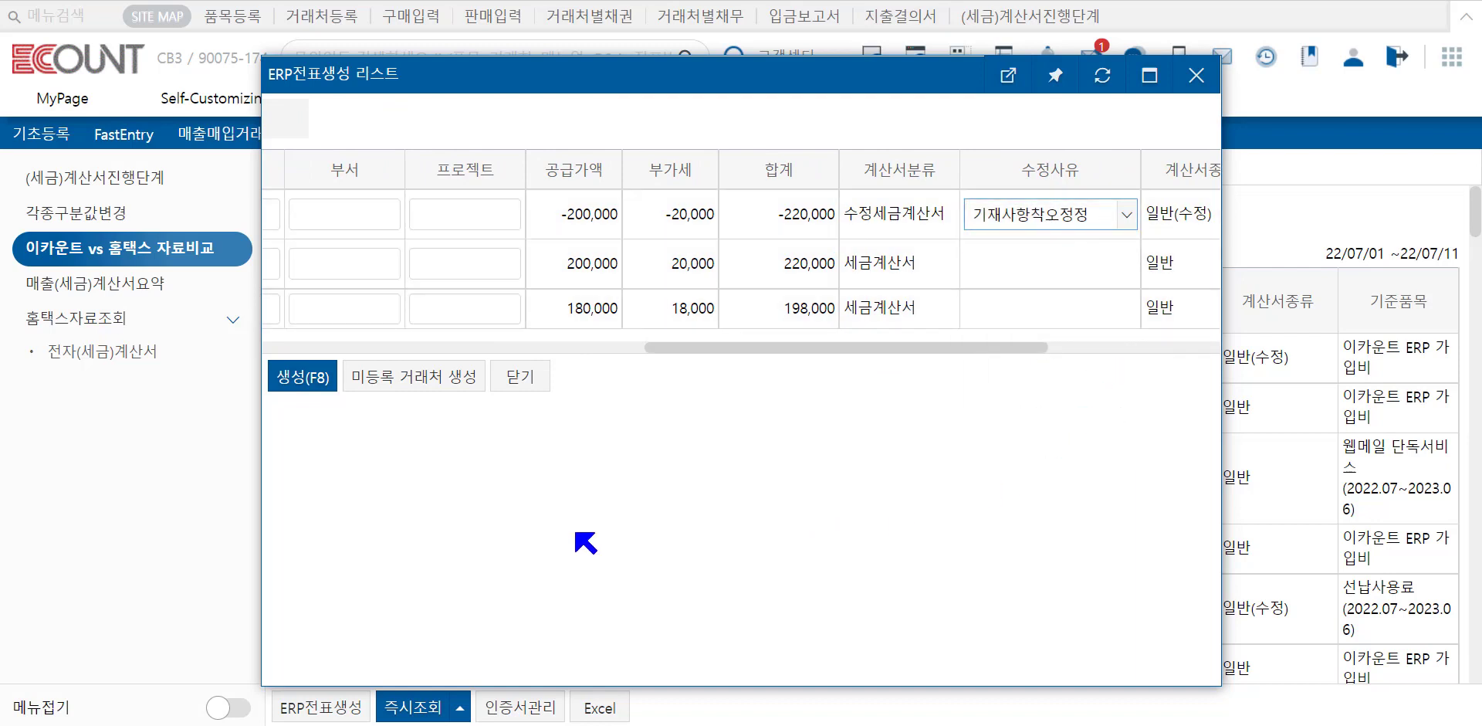
{"action": "left_click", "coordinate": [306, 379]}
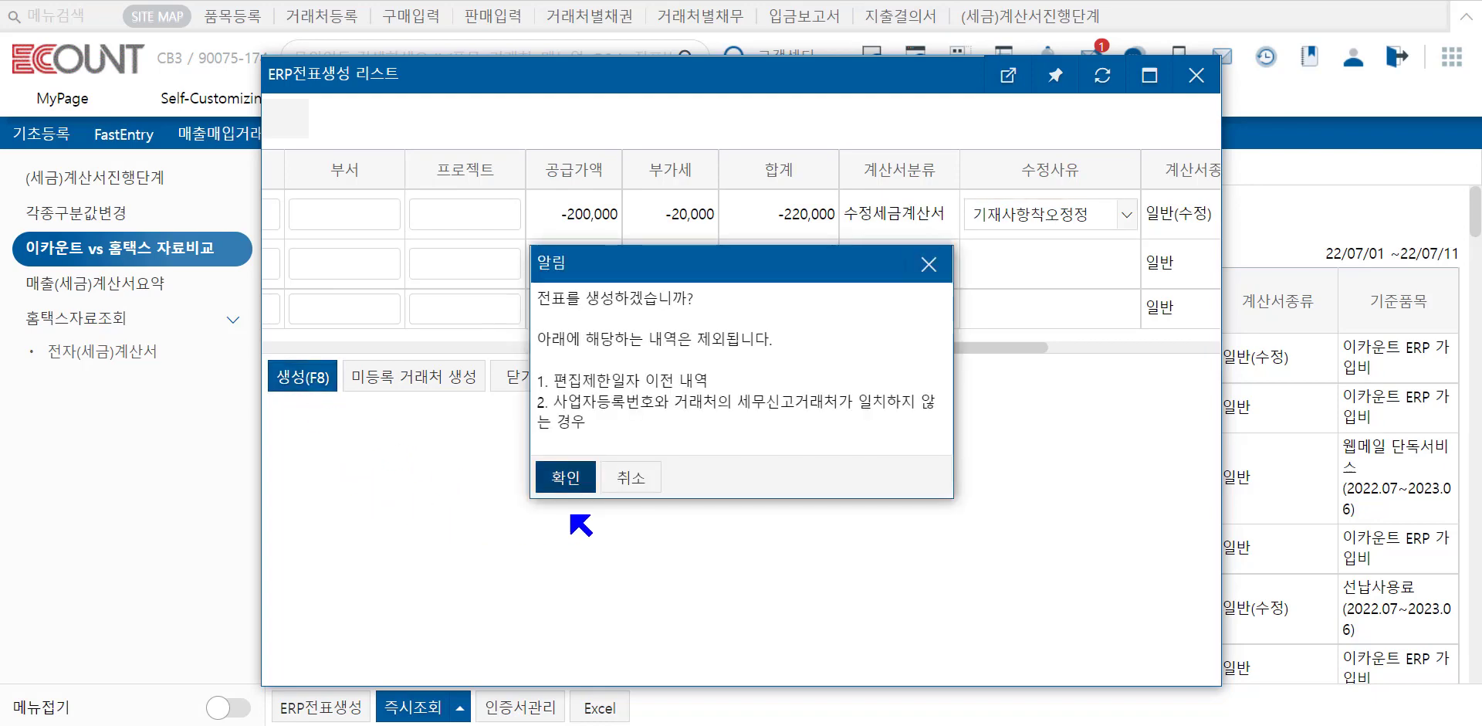
{"action": "left_click", "coordinate": [575, 477]}
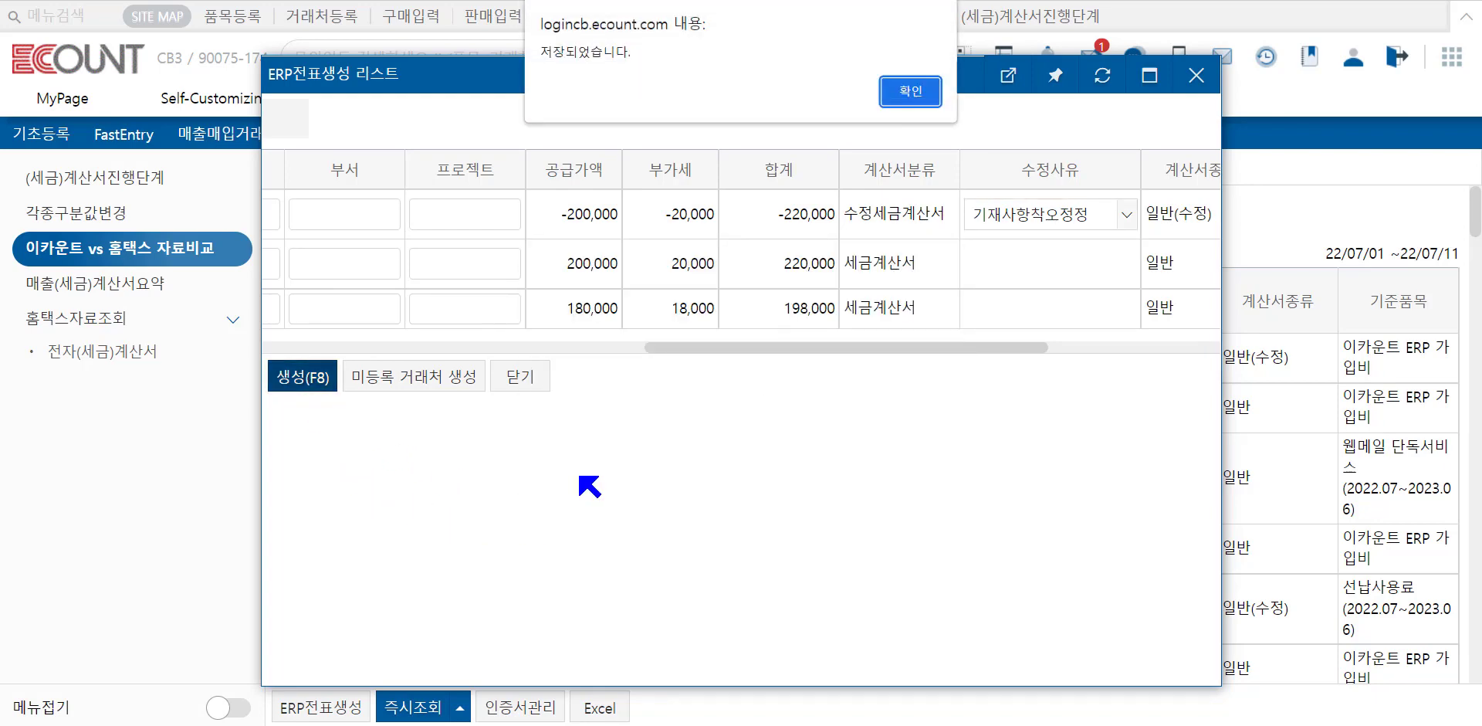
{"action": "left_click", "coordinate": [926, 94]}
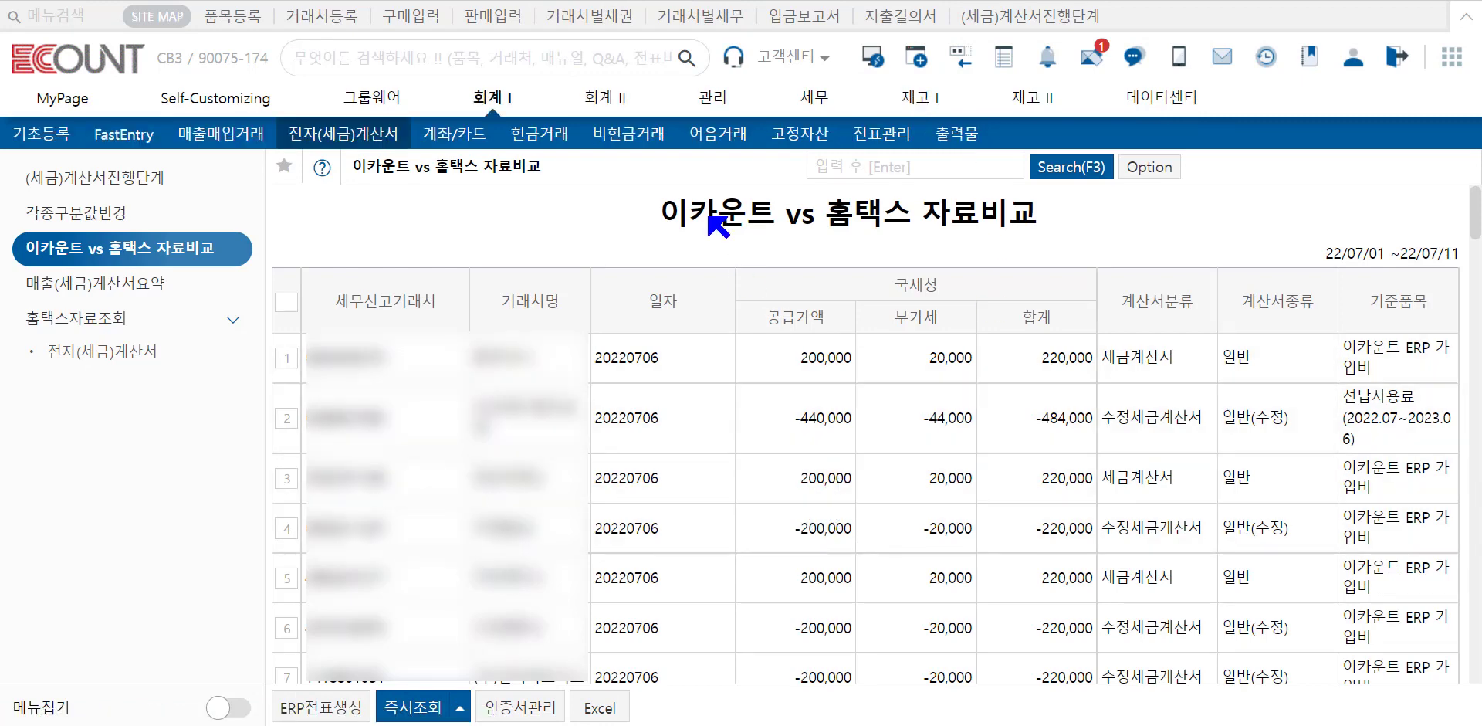
- Start a new 이카운트 vs 홈택스 자료비교 search for sales with the data basis set to matching records (일치)
{"action": "left_click", "coordinate": [489, 103]}
{"action": "left_click", "coordinate": [849, 141]}
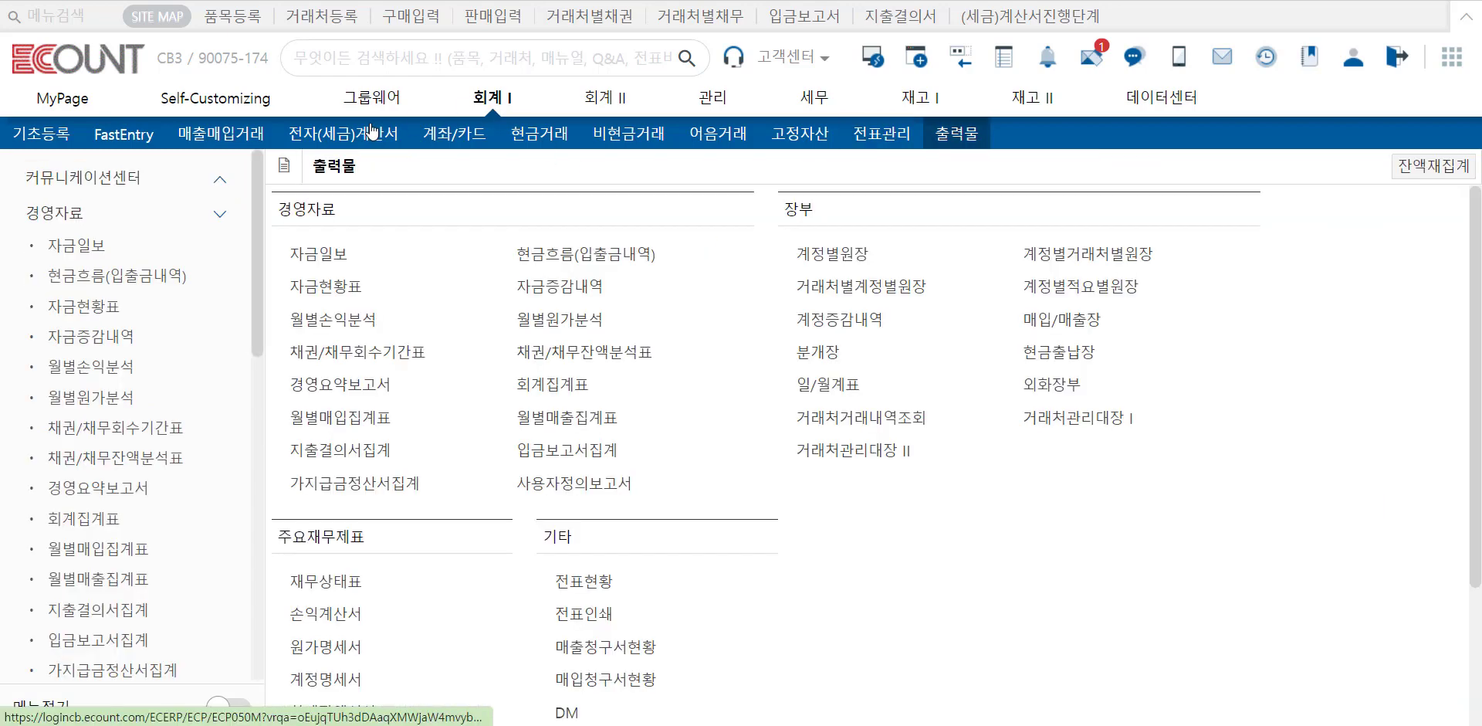
{"action": "left_click", "coordinate": [344, 134]}
{"action": "left_click", "coordinate": [179, 249]}
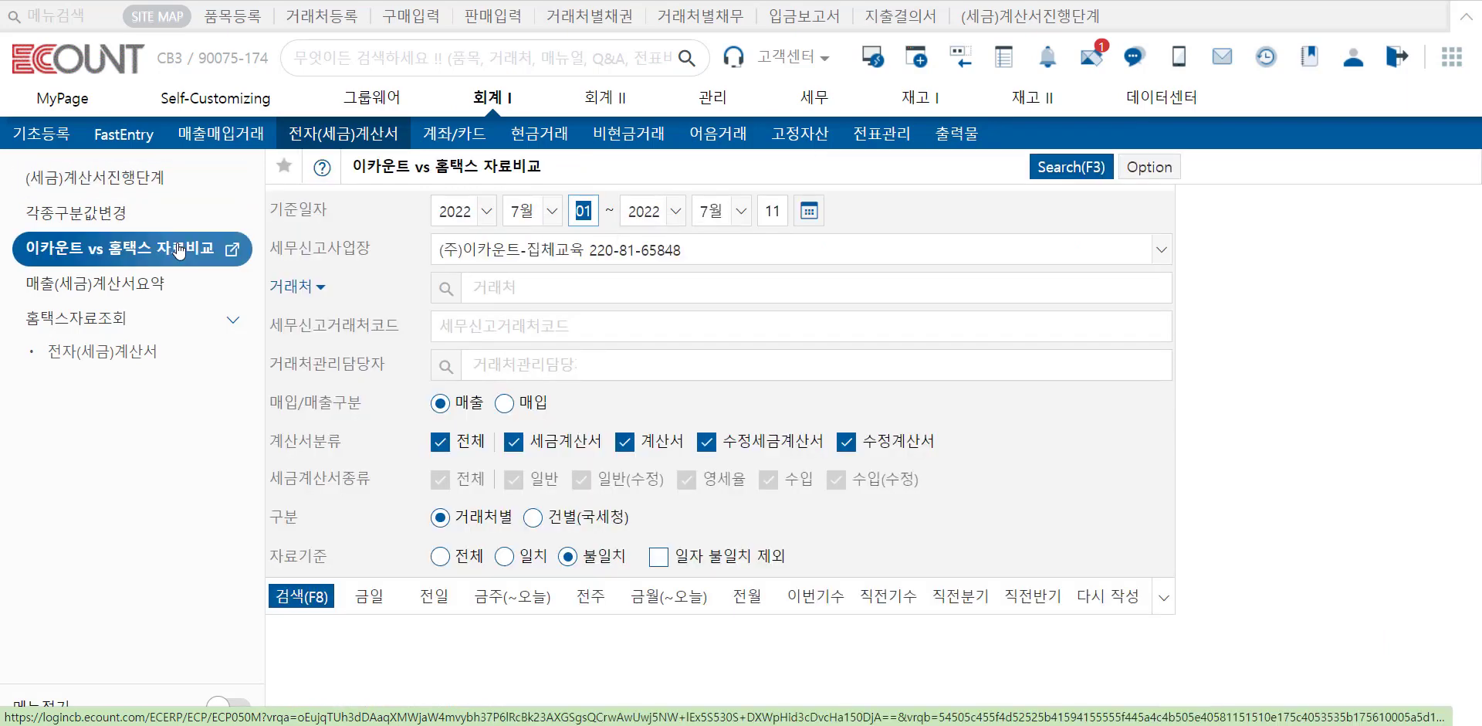
{"action": "left_click", "coordinate": [508, 556]}
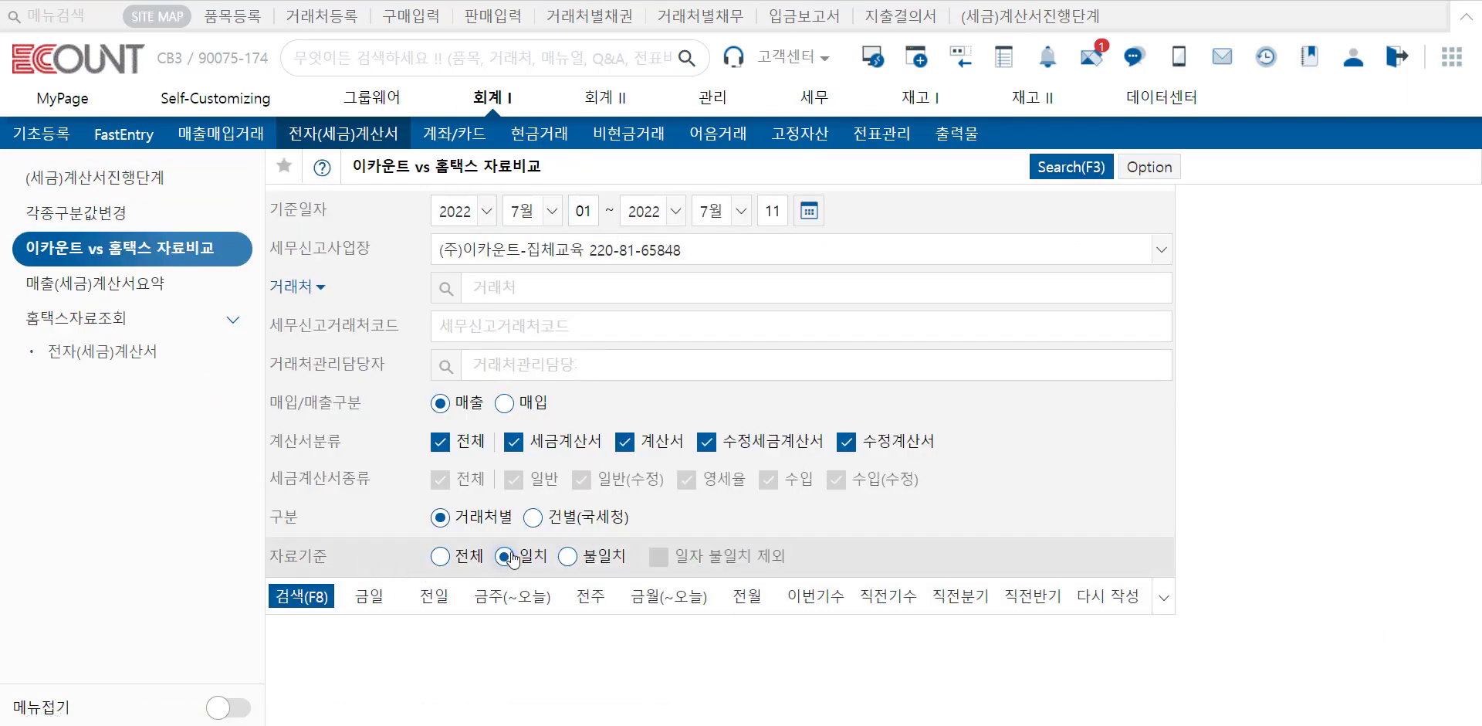
{"action": "left_click", "coordinate": [301, 596]}
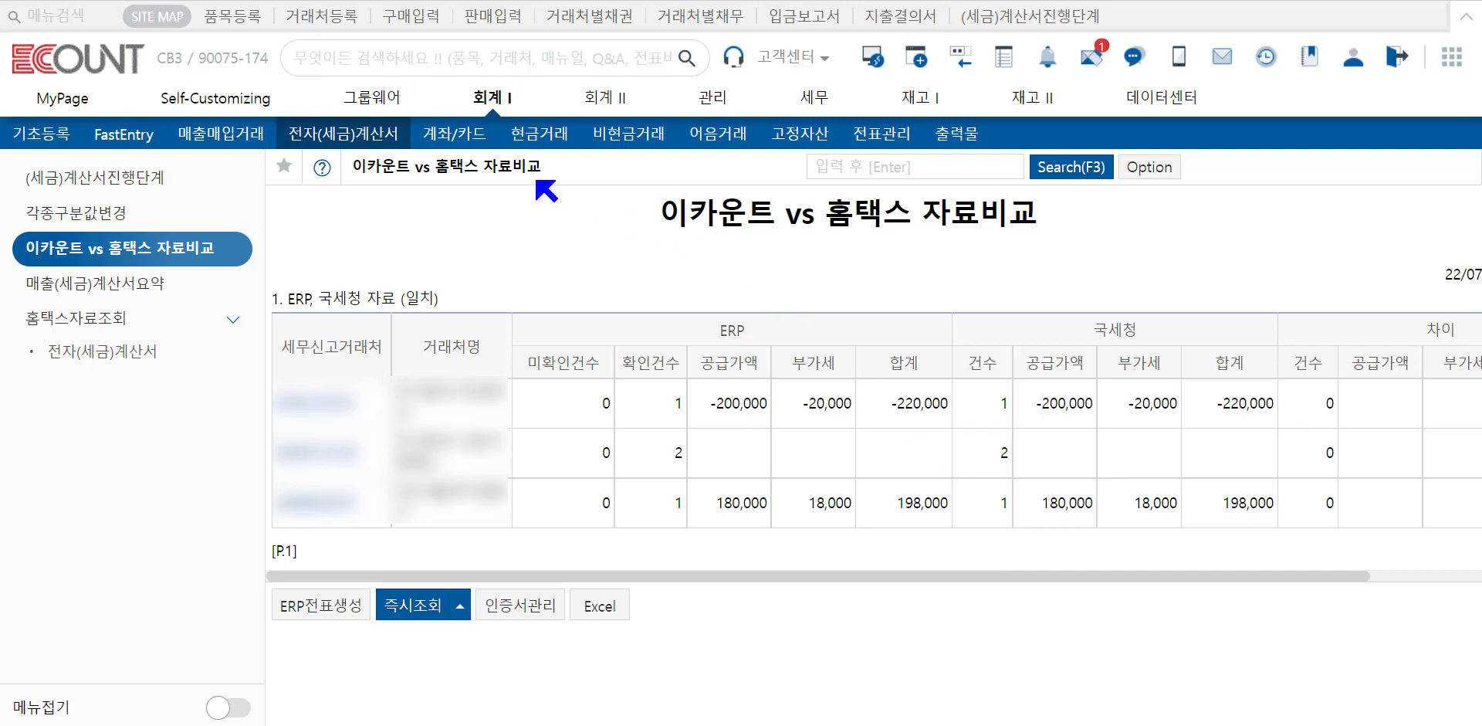
- Search the tax invoice progress list ((세금)계산서진행단계) and examine the progress stages of the listed invoices
{"action": "left_click", "coordinate": [177, 184]}
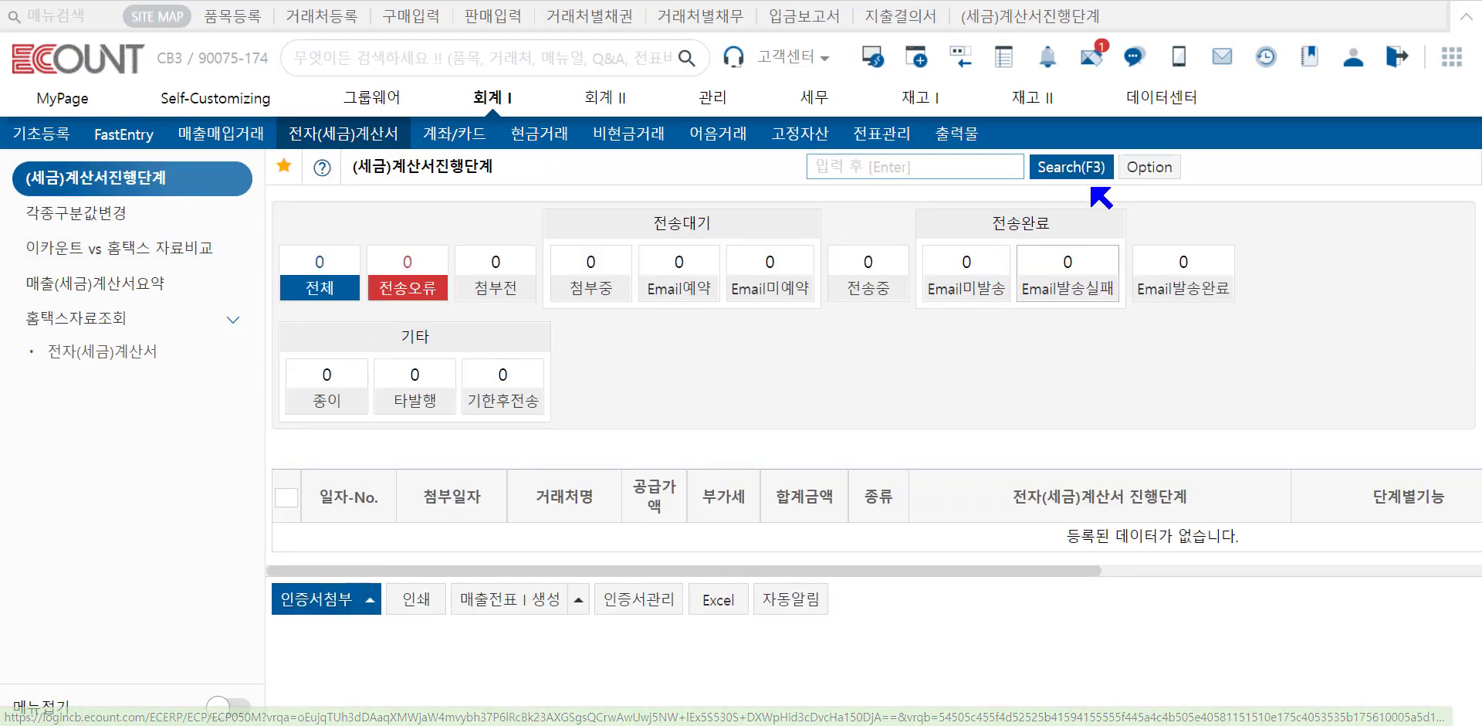
{"action": "left_click", "coordinate": [1081, 171]}
{"action": "left_click", "coordinate": [381, 700]}
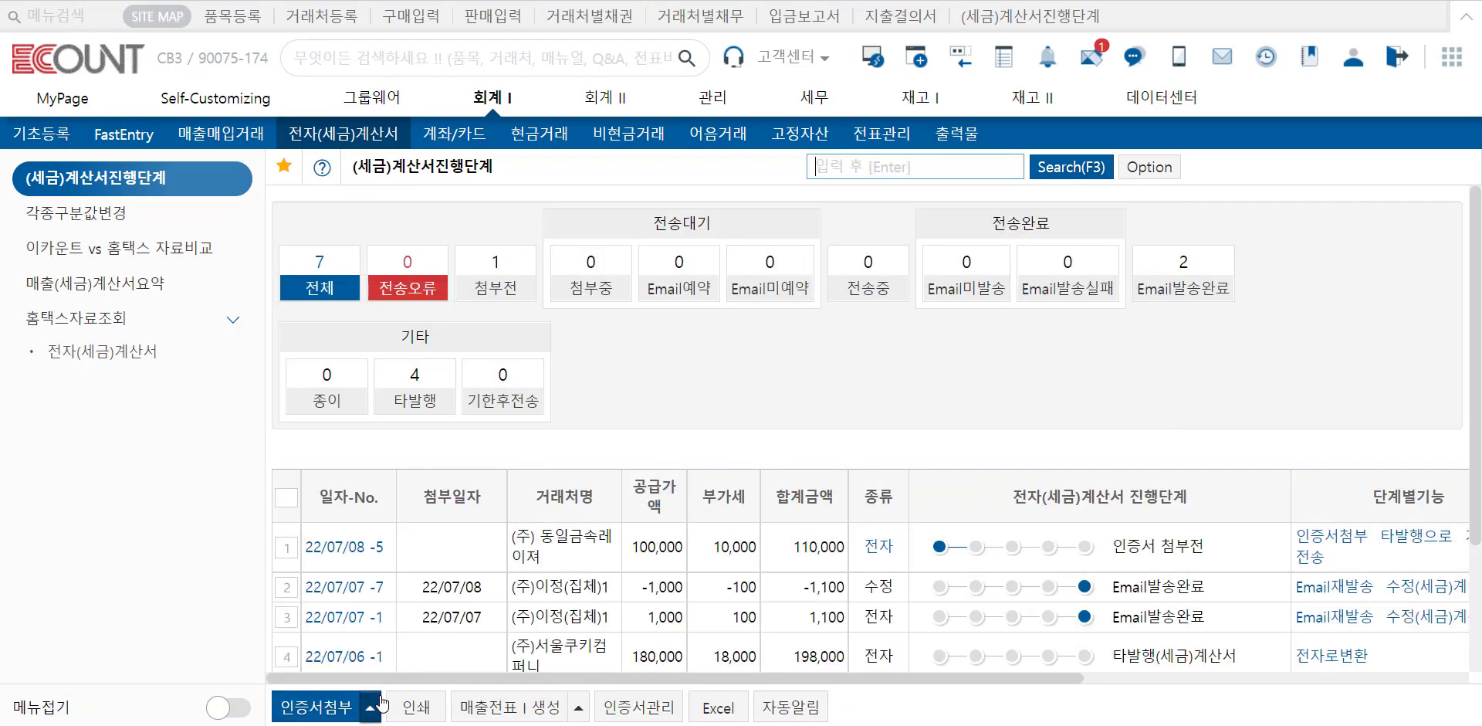
{"action": "scroll", "coordinate": [423, 650], "scroll_direction": "down", "scroll_amount": 3}
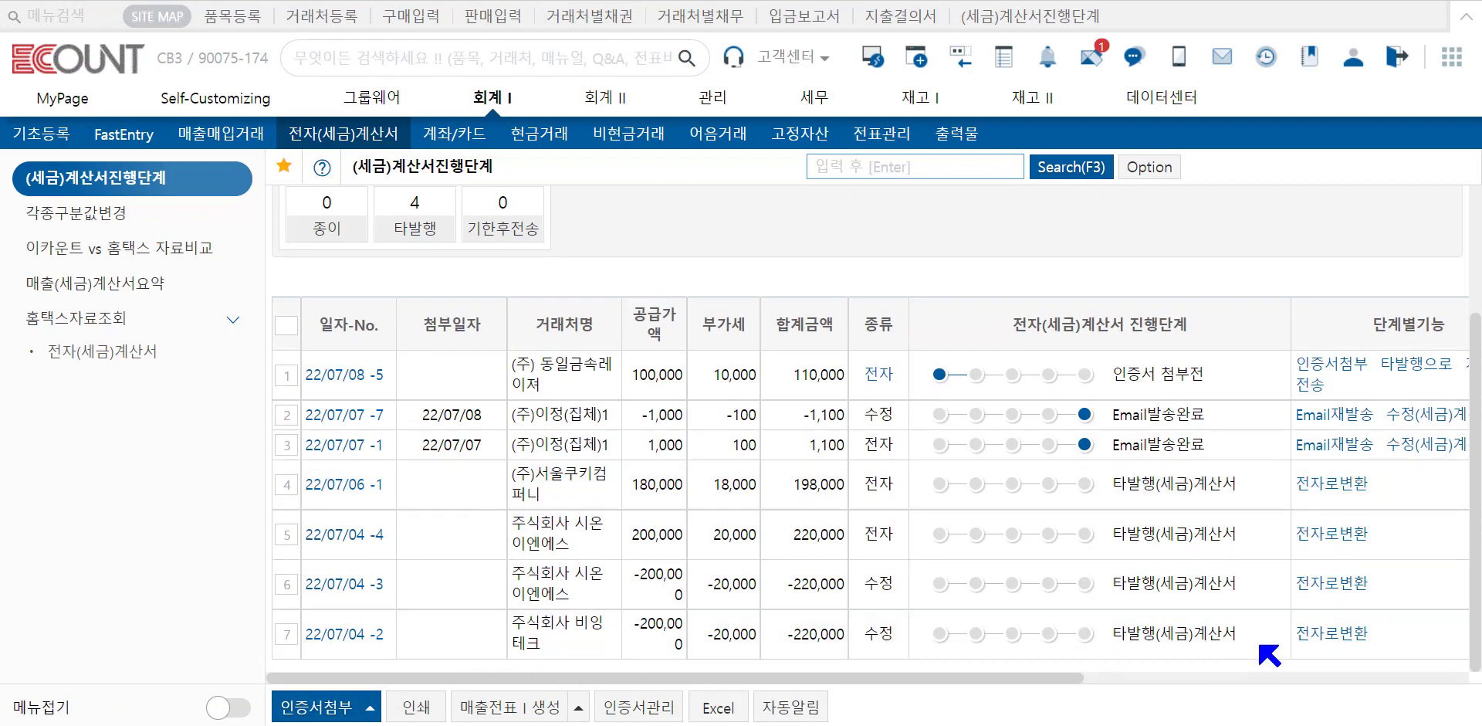